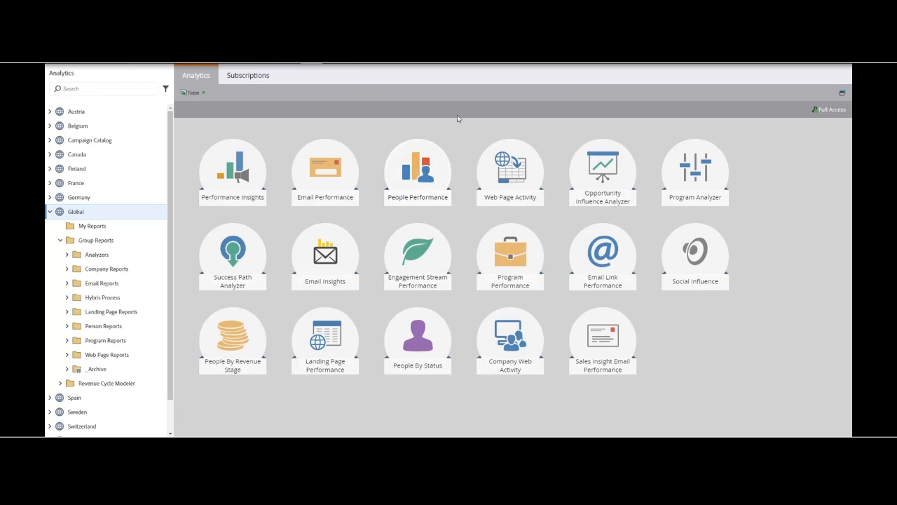
Step: Open the People Performance report and begin saving a copy to Analytics (Group) in the Person Reports folder
{"action": "left_click", "coordinate": [423, 175]}
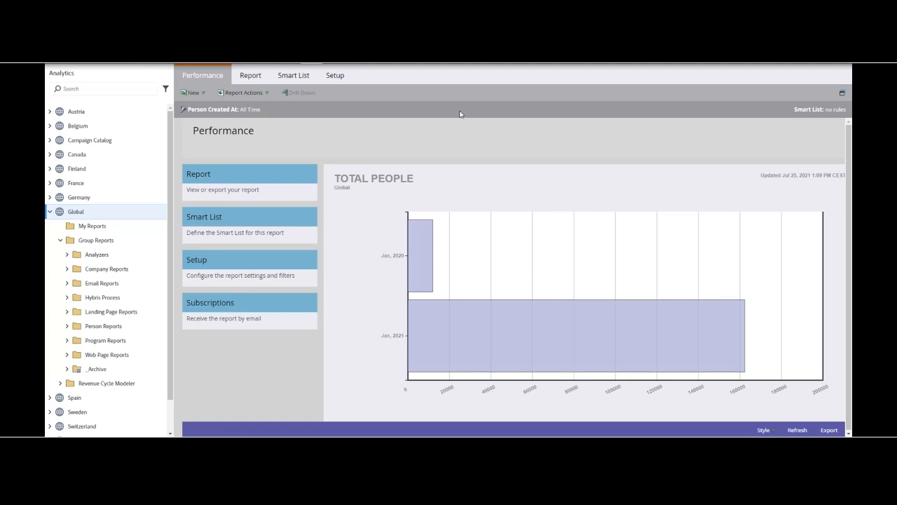
{"action": "left_click", "coordinate": [241, 93]}
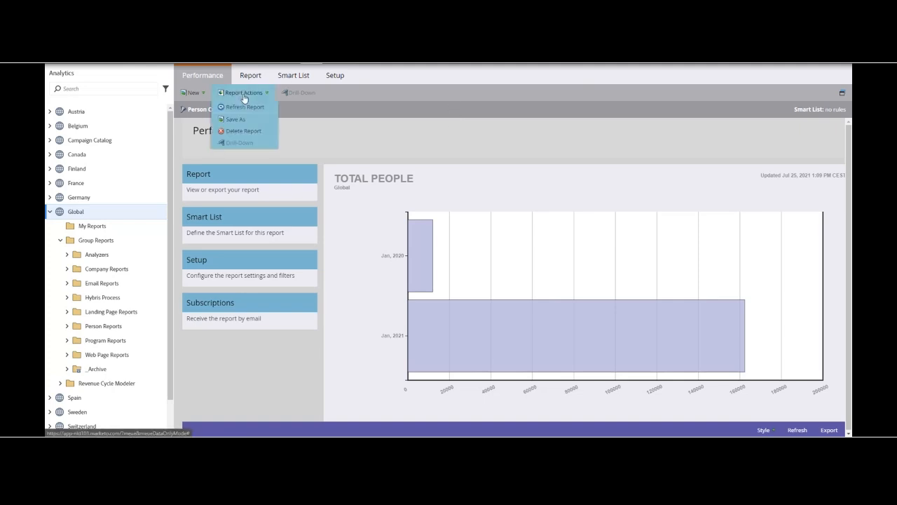
{"action": "left_click", "coordinate": [236, 119]}
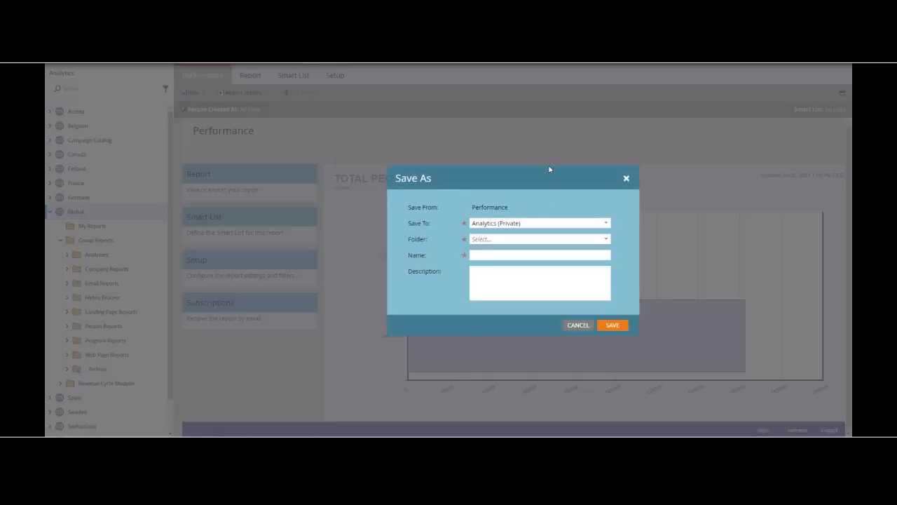
{"action": "left_click", "coordinate": [604, 224]}
{"action": "left_click", "coordinate": [537, 256]}
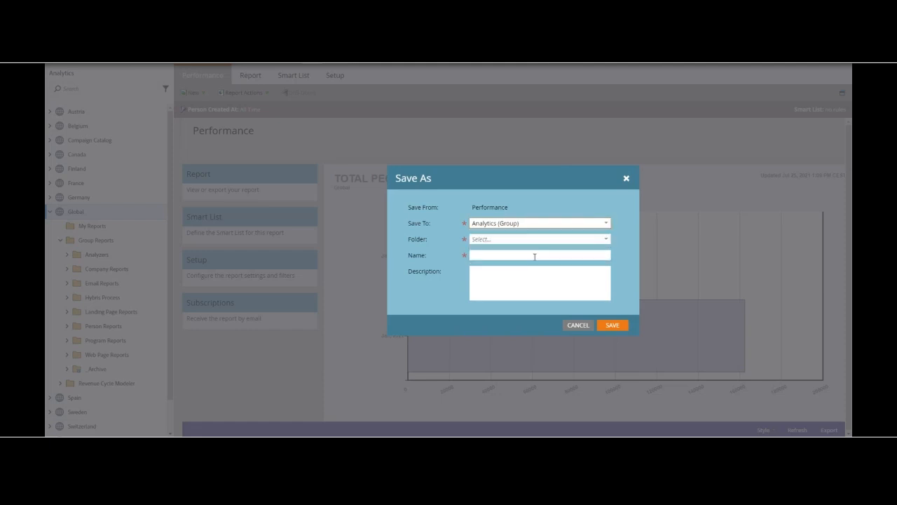
{"action": "left_click", "coordinate": [607, 239]}
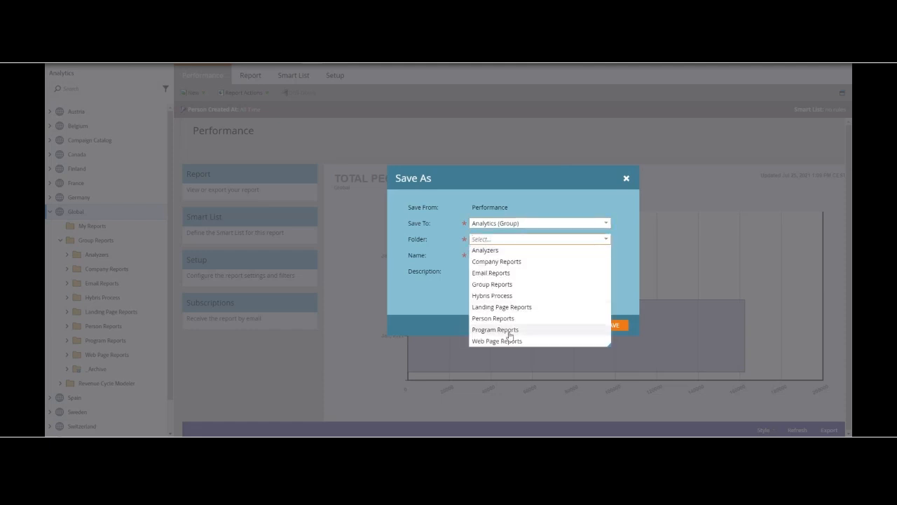
{"action": "left_click", "coordinate": [506, 313]}
Step: Name the report copy "First Name" and save it
{"action": "left_click", "coordinate": [522, 254]}
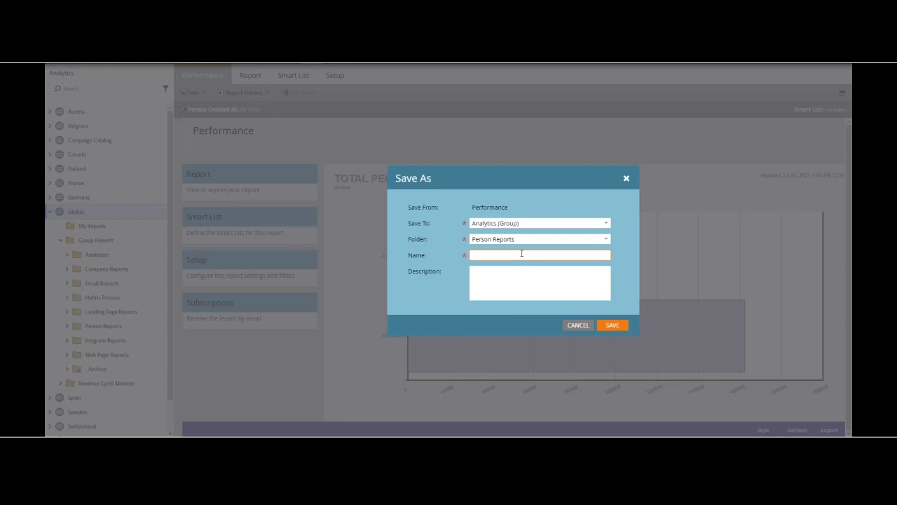
{"action": "type", "text": "fest"}
{"action": "key", "text": "BackSpace"}
{"action": "key", "text": "BackSpace"}
{"action": "key", "text": "BackSpace"}
{"action": "key", "text": "BackSpace"}
{"action": "type", "text": "First Name"}
{"action": "left_click", "coordinate": [612, 325]}
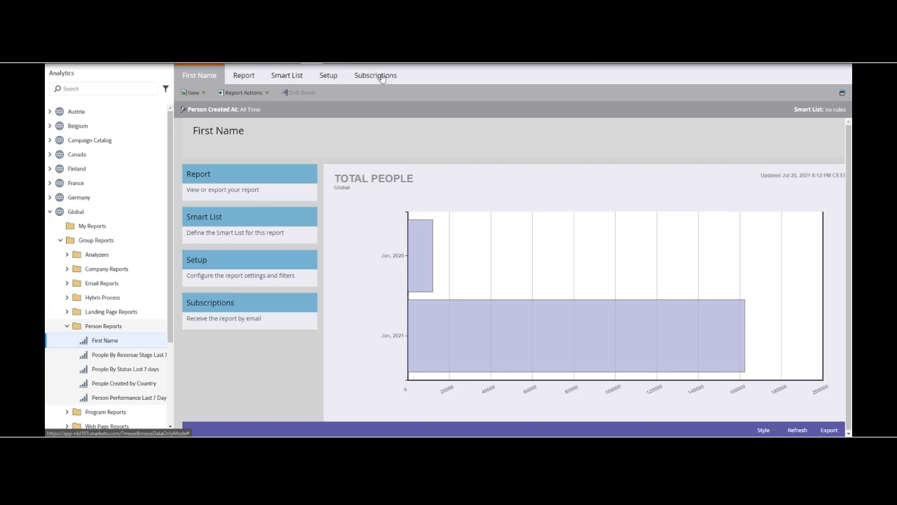
Step: Review the available Person Created At time frames in the First Name report's setup without changing the setting
{"action": "left_click", "coordinate": [328, 75]}
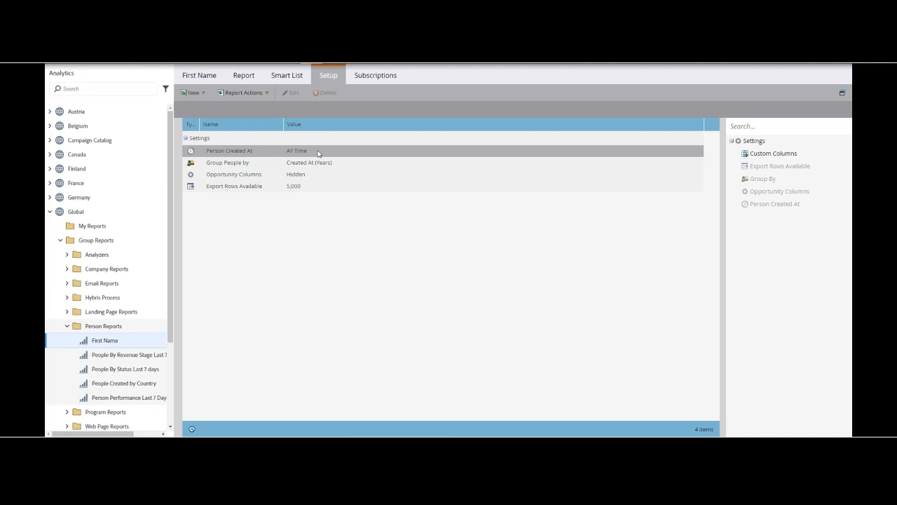
{"action": "double_click", "coordinate": [318, 153]}
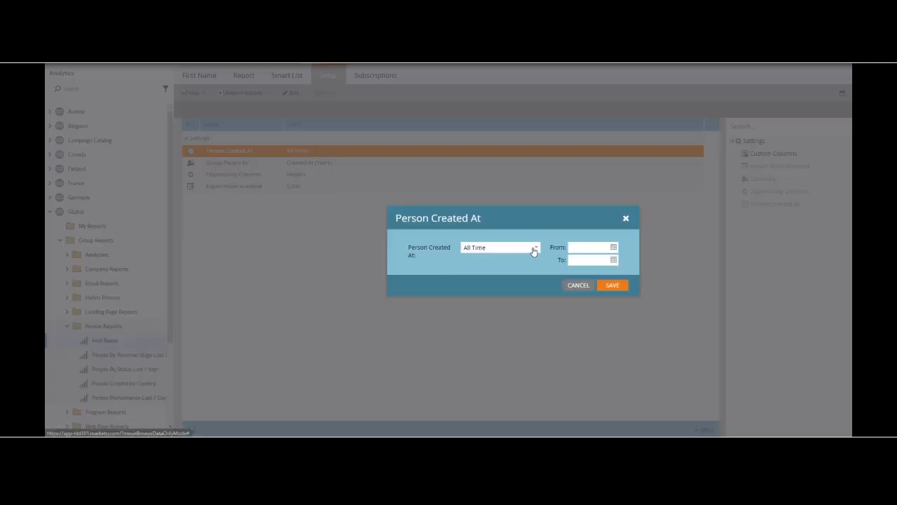
{"action": "left_click", "coordinate": [537, 249]}
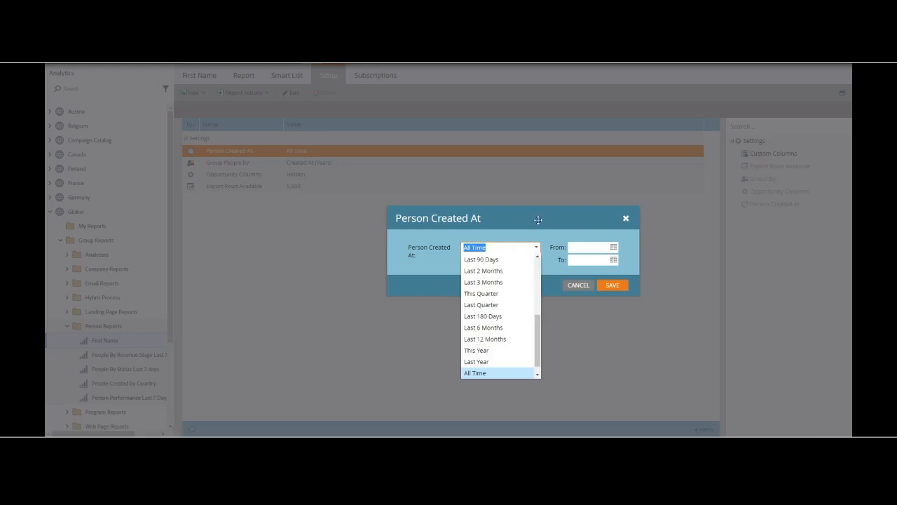
{"action": "left_click", "coordinate": [538, 219]}
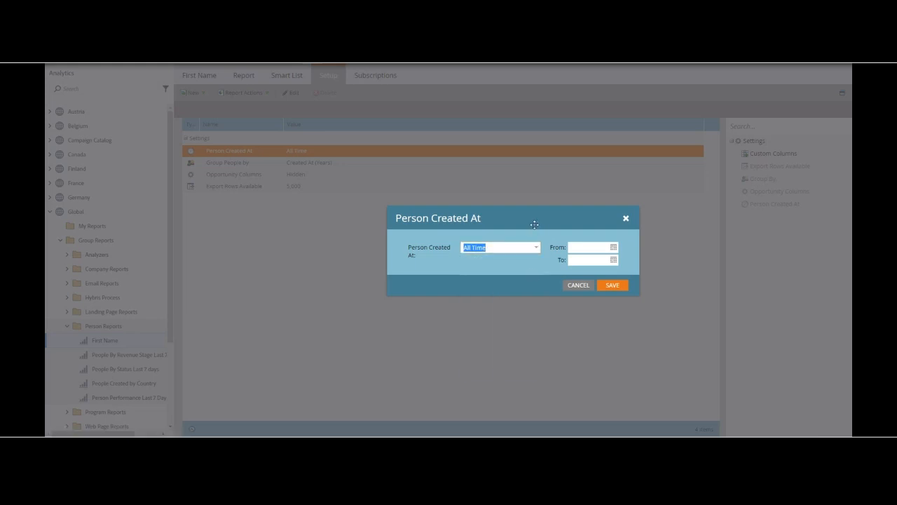
{"action": "left_click", "coordinate": [577, 286]}
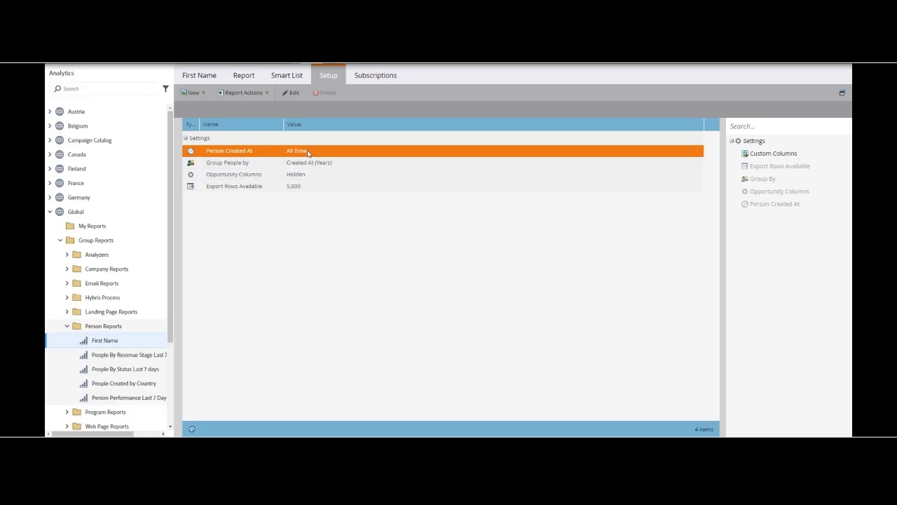
Step: Examine which attributes the Group People by setting offers, leaving the grouping as it is
{"action": "left_click", "coordinate": [313, 162]}
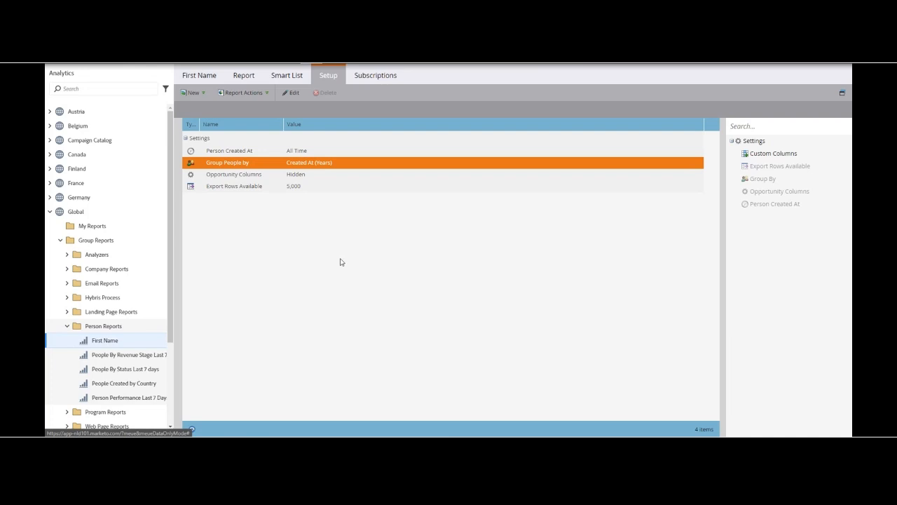
{"action": "double_click", "coordinate": [311, 166]}
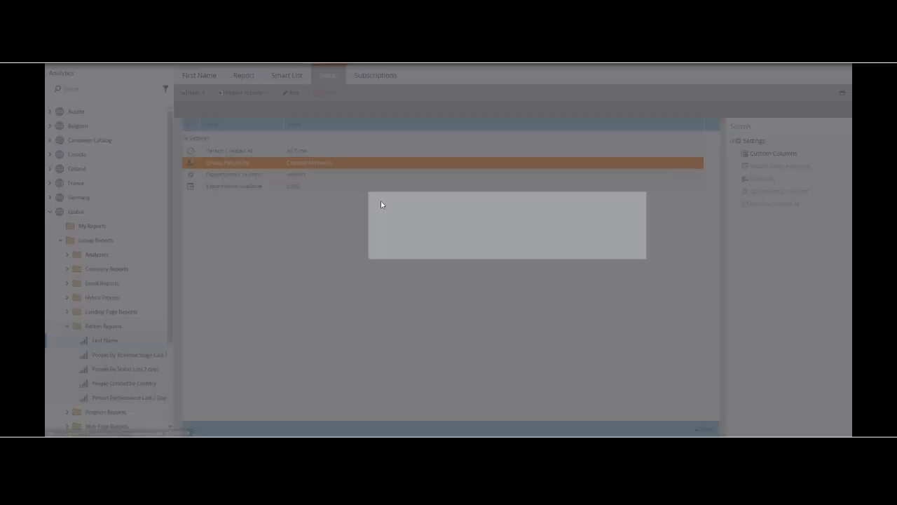
{"action": "left_click", "coordinate": [535, 249]}
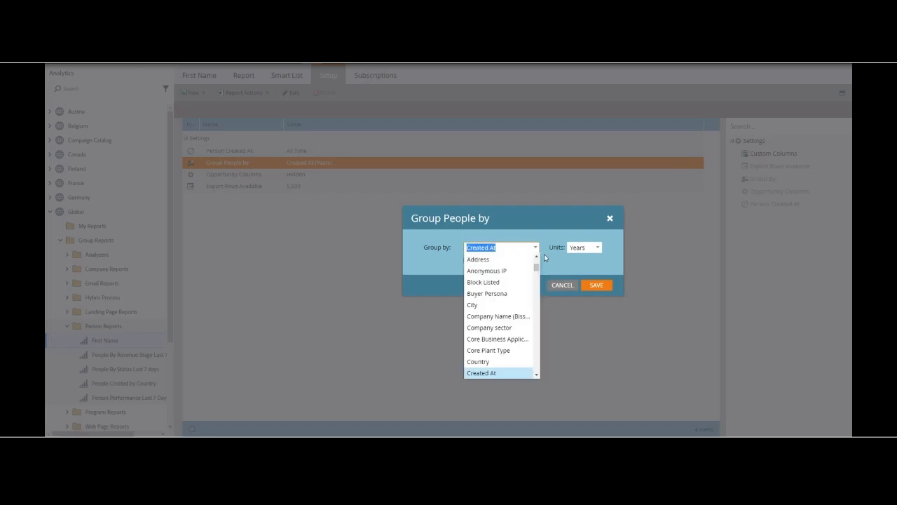
{"action": "left_click_drag", "start_coordinate": [537, 272], "coordinate": [536, 252]}
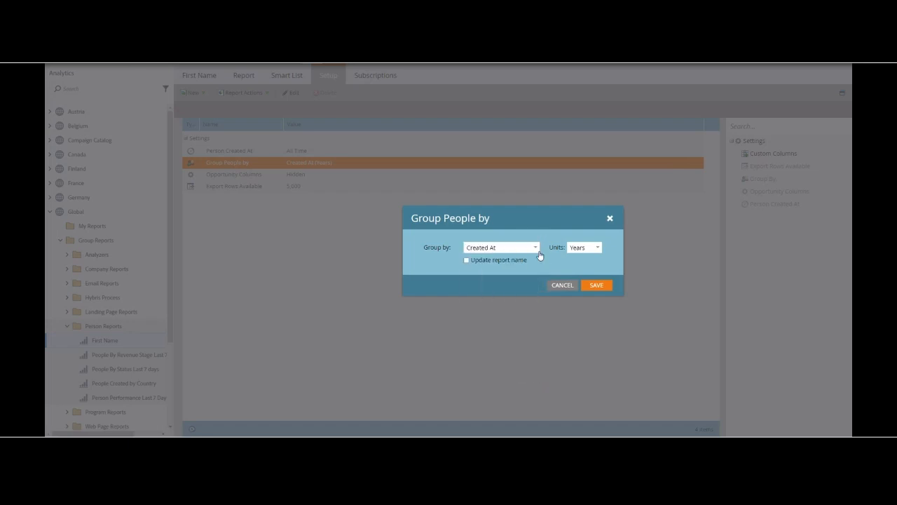
{"action": "left_click", "coordinate": [563, 285]}
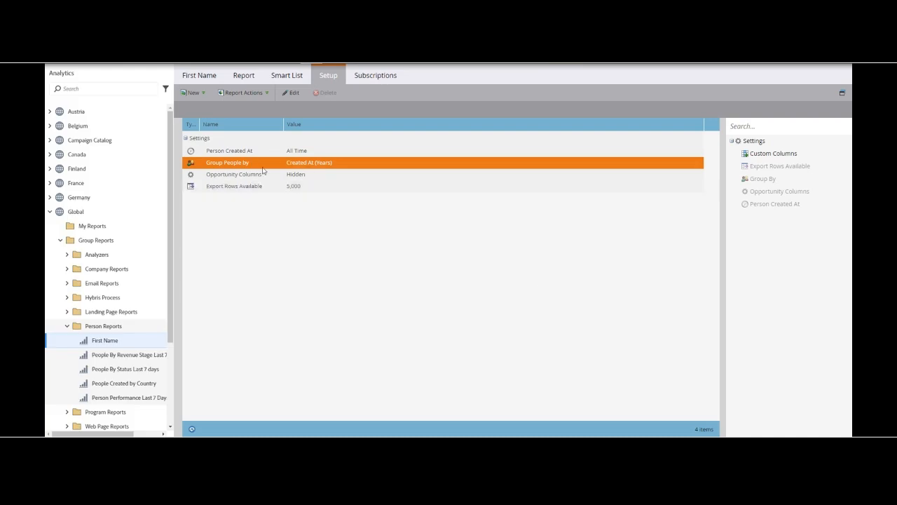
Step: Check the time units offered for the Created At grouping and close the setting without saving
{"action": "double_click", "coordinate": [328, 168]}
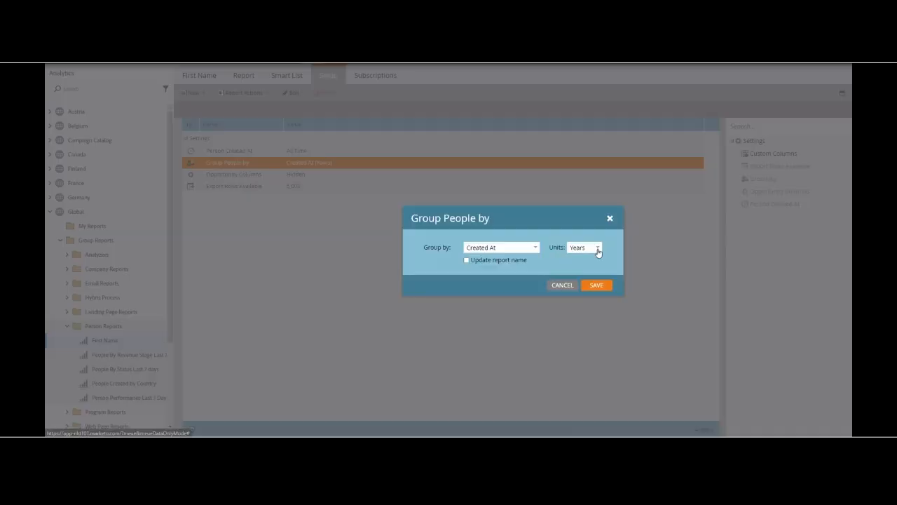
{"action": "left_click", "coordinate": [598, 249]}
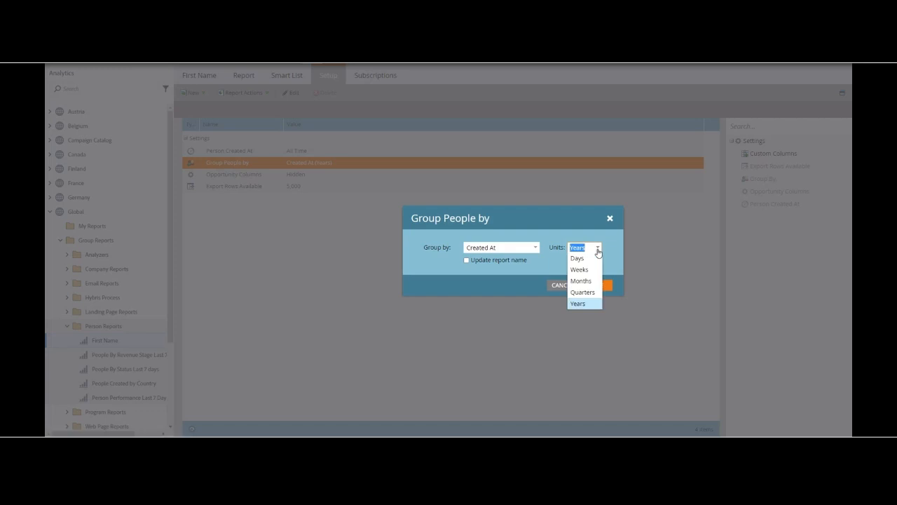
{"action": "left_click", "coordinate": [584, 219]}
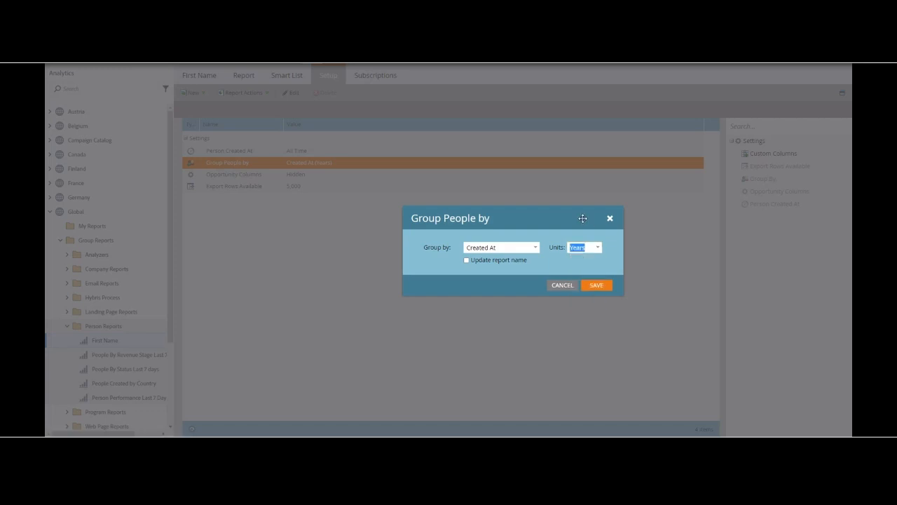
{"action": "left_click", "coordinate": [569, 288]}
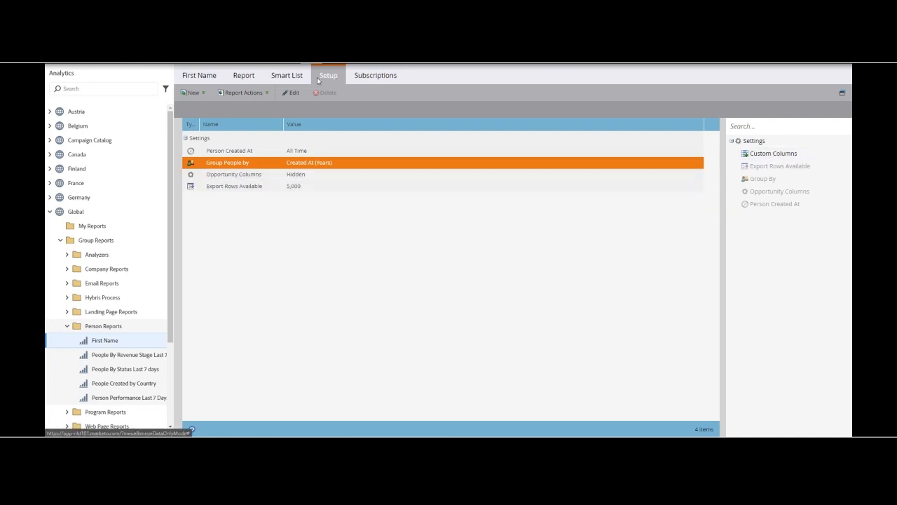
Step: Look at the report's Smart List filters and its table of total people by creation date
{"action": "left_click", "coordinate": [284, 77]}
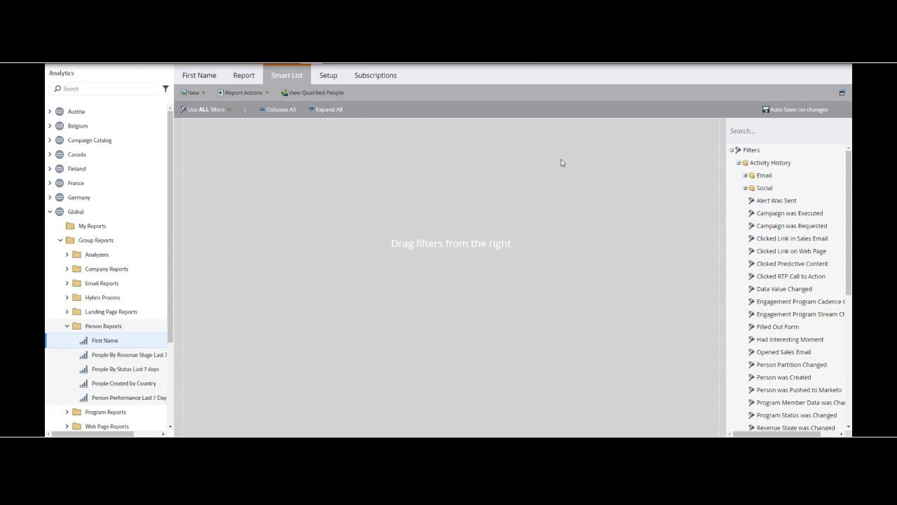
{"action": "left_click", "coordinate": [247, 80]}
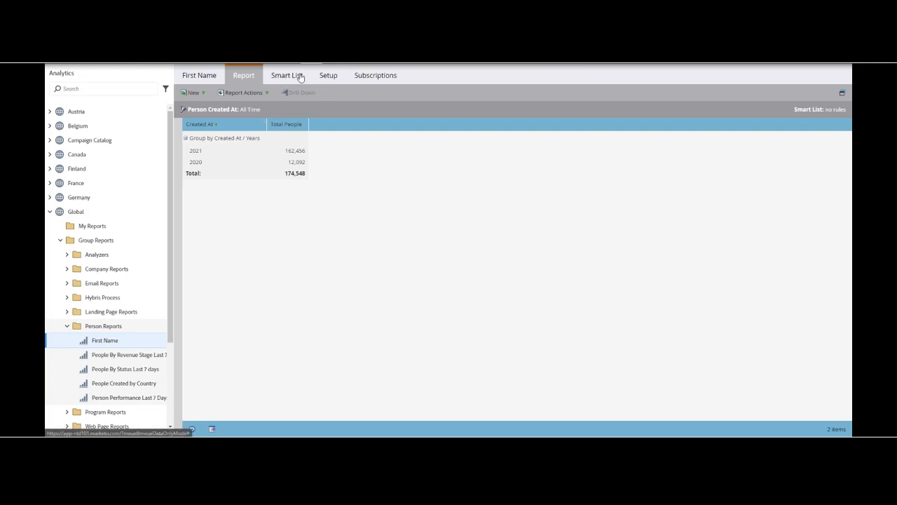
Step: Group people by Created At in Quarters and view the resulting report table
{"action": "left_click", "coordinate": [328, 76]}
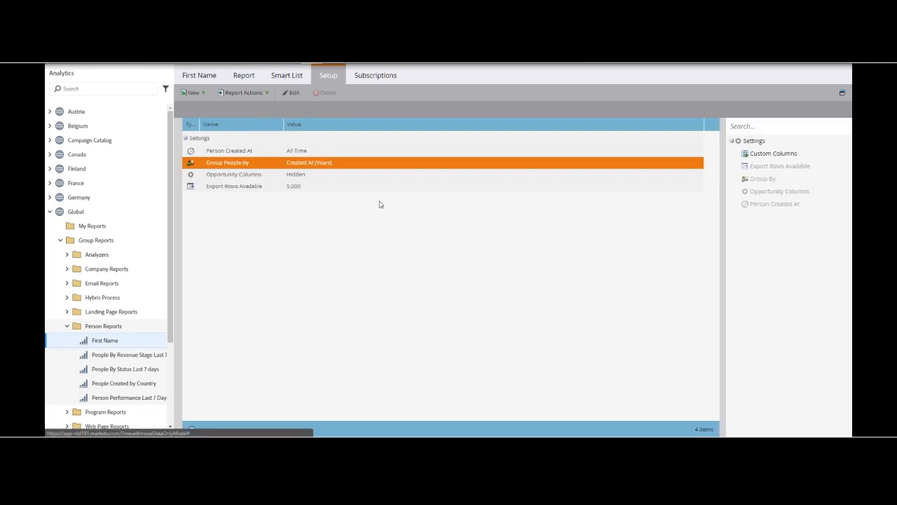
{"action": "double_click", "coordinate": [314, 165]}
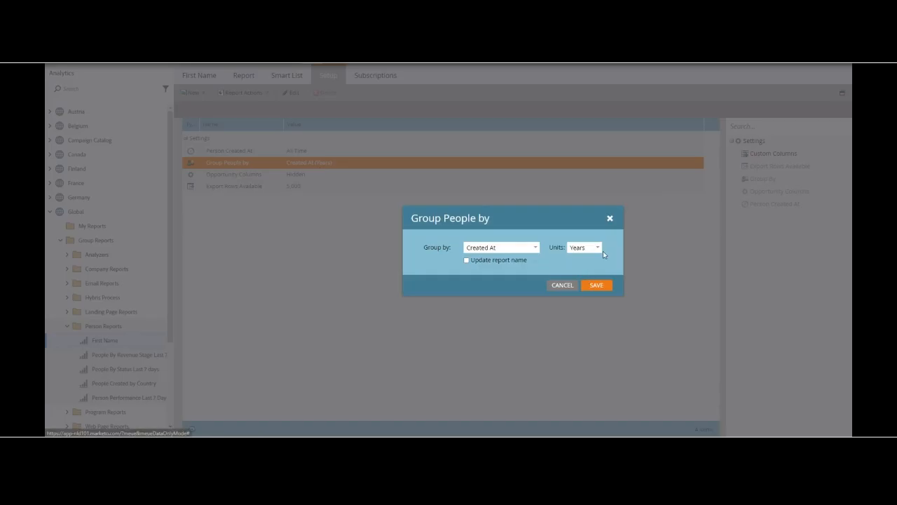
{"action": "left_click", "coordinate": [599, 250]}
{"action": "left_click", "coordinate": [587, 291]}
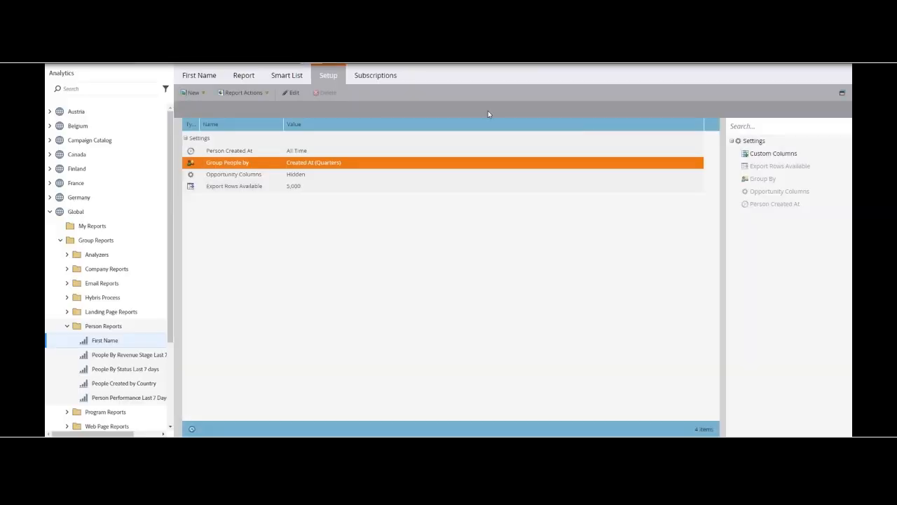
{"action": "left_click", "coordinate": [249, 77]}
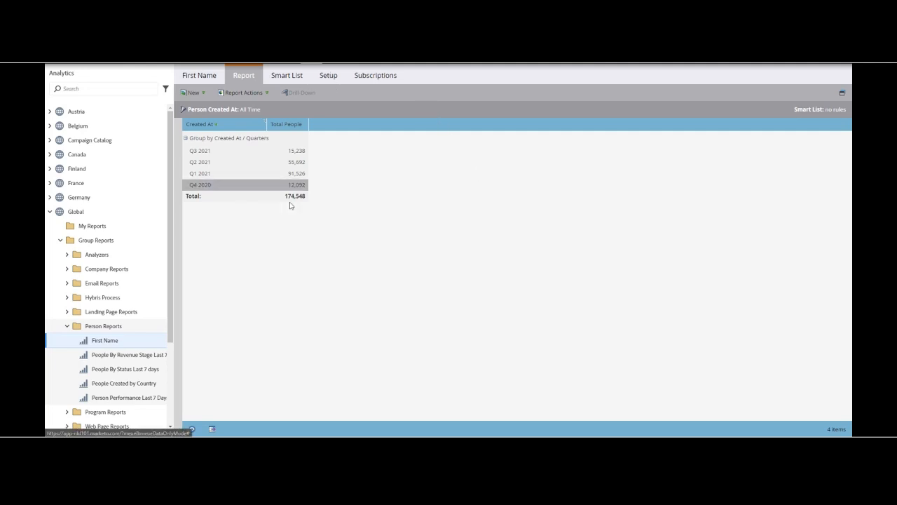
Step: Change the Created At grouping units to Months, save the setting and view the report table
{"action": "left_click", "coordinate": [329, 77]}
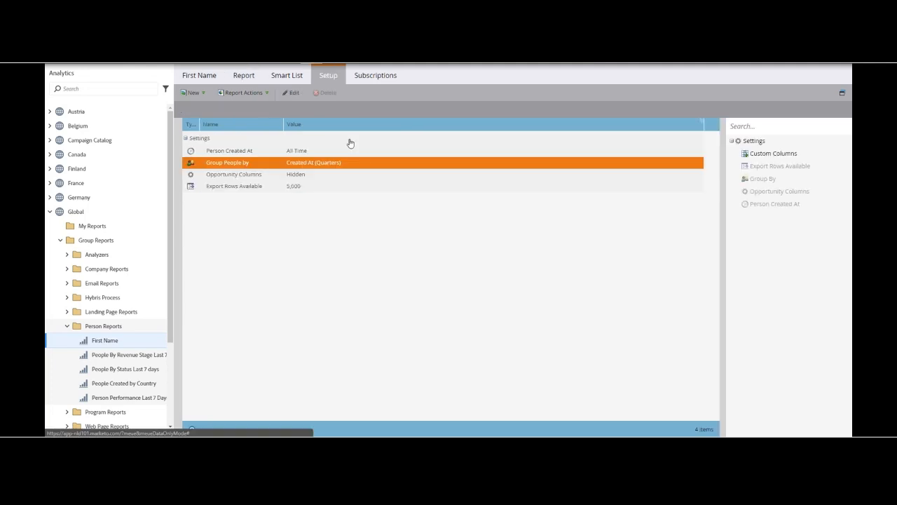
{"action": "double_click", "coordinate": [308, 163]}
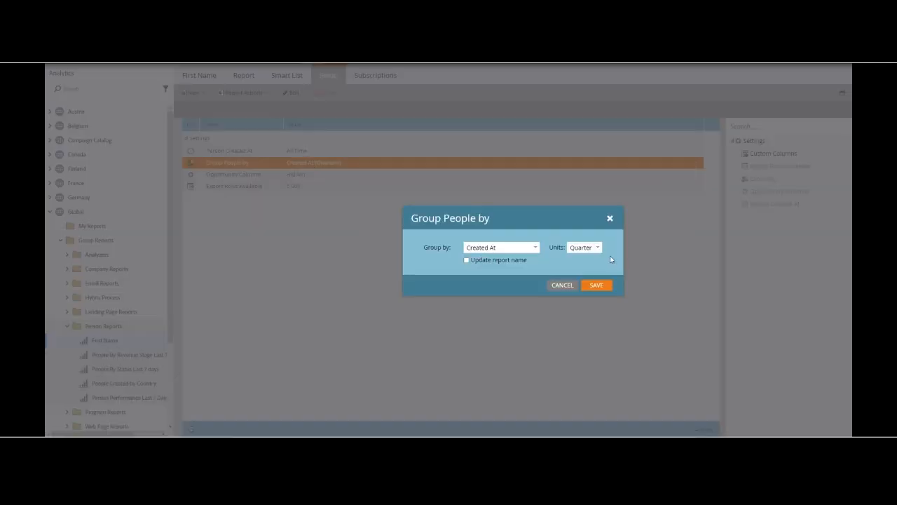
{"action": "left_click", "coordinate": [597, 250]}
{"action": "left_click", "coordinate": [584, 292]}
{"action": "left_click", "coordinate": [597, 285]}
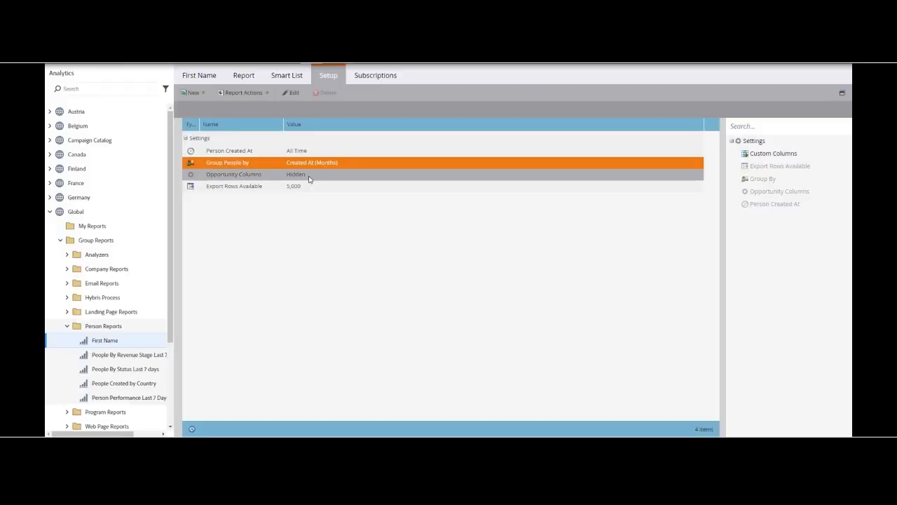
{"action": "left_click", "coordinate": [245, 79]}
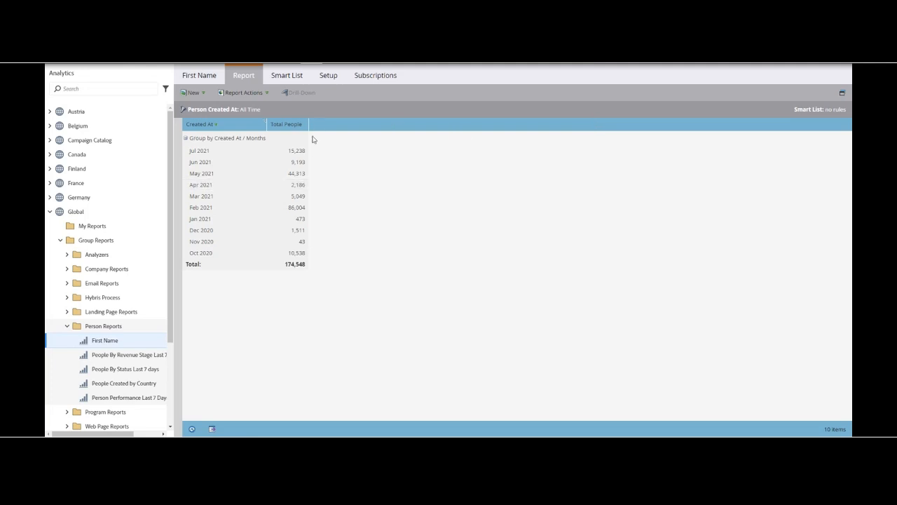
Step: Set the Created At grouping units to Years, save the setting and open the report's Smart List
{"action": "left_click", "coordinate": [328, 75]}
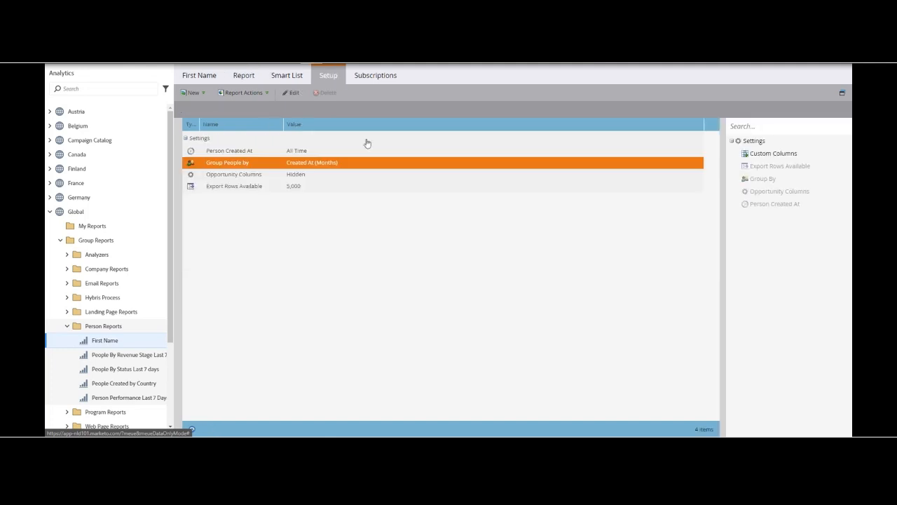
{"action": "double_click", "coordinate": [333, 165]}
{"action": "left_click", "coordinate": [583, 247]}
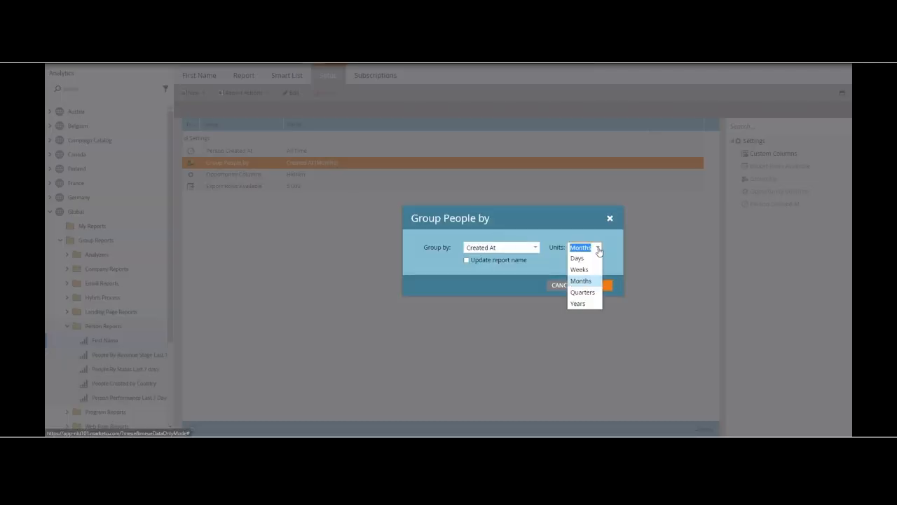
{"action": "left_click", "coordinate": [586, 302]}
{"action": "left_click", "coordinate": [597, 285]}
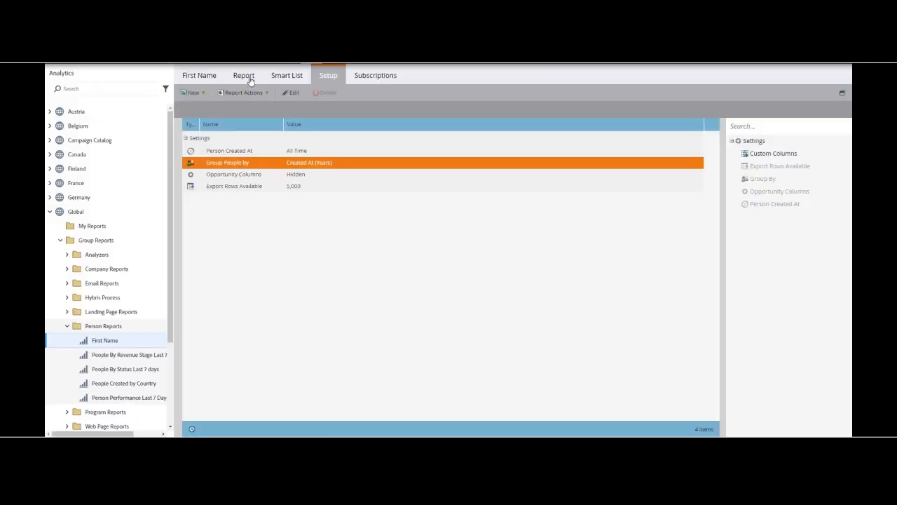
{"action": "left_click", "coordinate": [296, 77]}
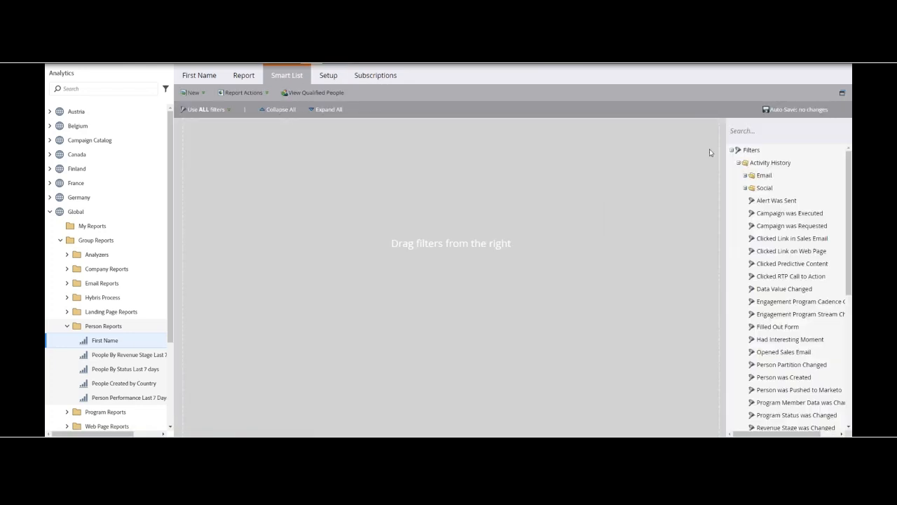
Step: Add a First Name filter with the operator "is" to the report's Smart List and enter the two first names as its values
{"action": "left_click", "coordinate": [787, 131]}
{"action": "type", "text": "first name"}
{"action": "left_click_drag", "start_coordinate": [771, 175], "coordinate": [467, 166]}
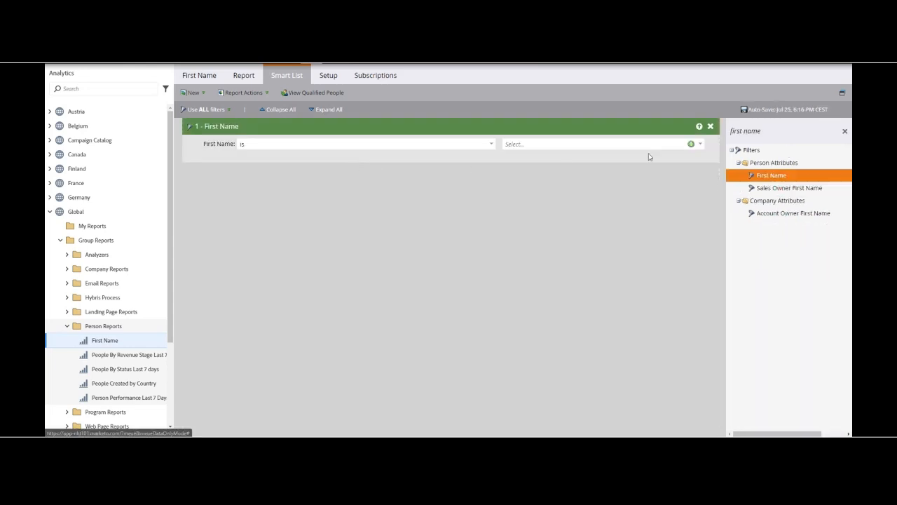
{"action": "left_click", "coordinate": [691, 144]}
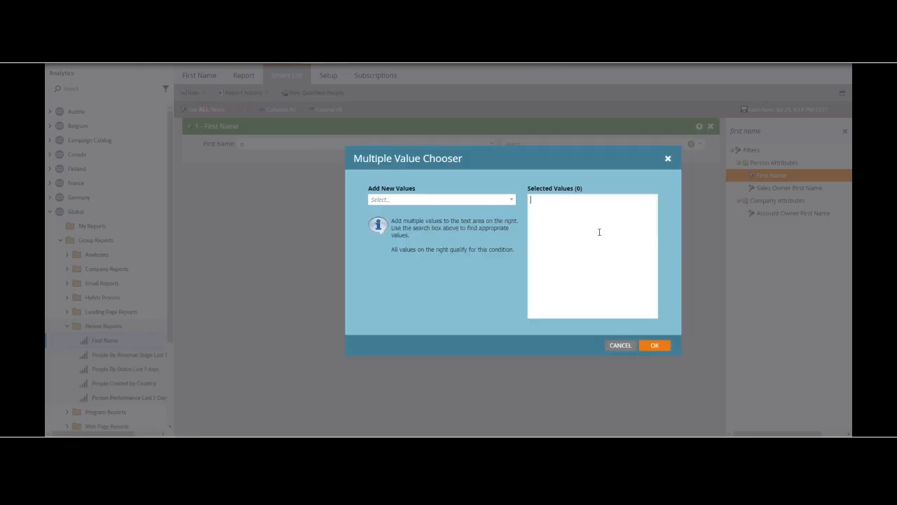
{"action": "type", "text": "Thomas "}
{"action": "type", "text": "Claudia"}
{"action": "left_click", "coordinate": [655, 345]}
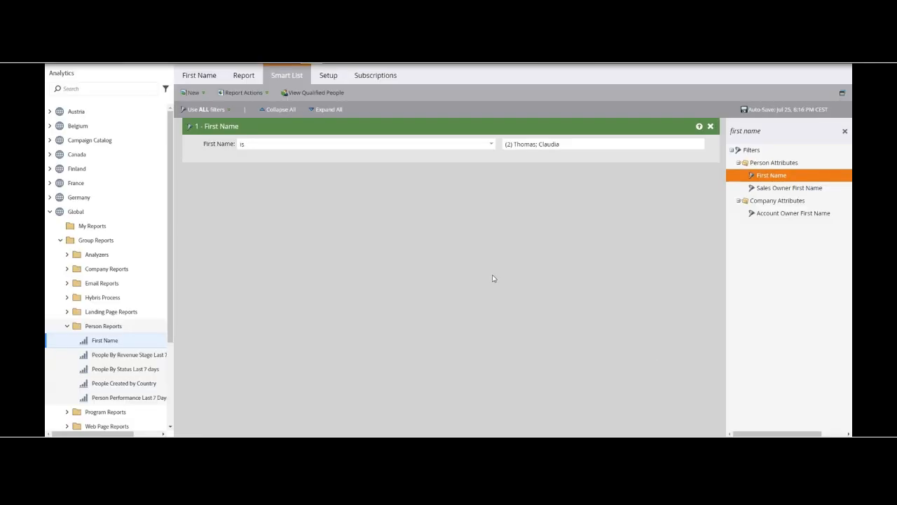
Step: View the filtered report table, recheck its Smart List and open the report's setup
{"action": "left_click", "coordinate": [244, 76]}
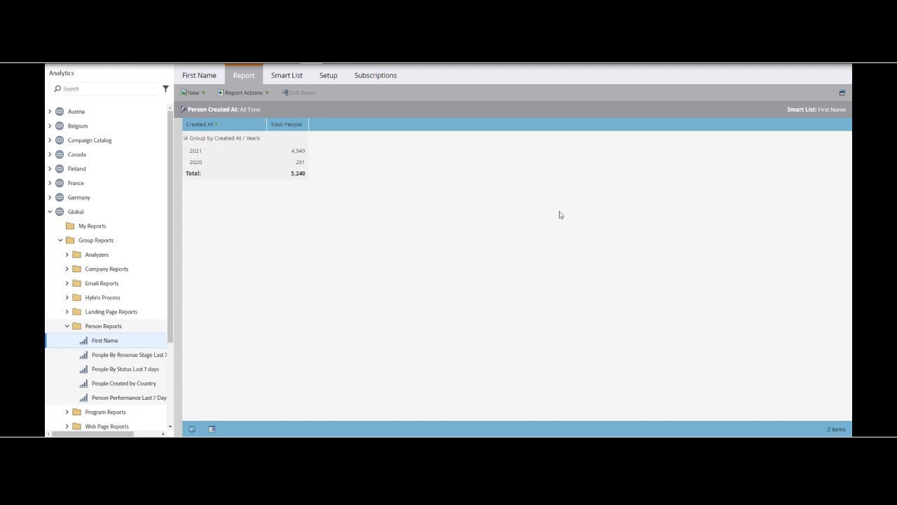
{"action": "left_click", "coordinate": [294, 77]}
{"action": "left_click", "coordinate": [248, 75]}
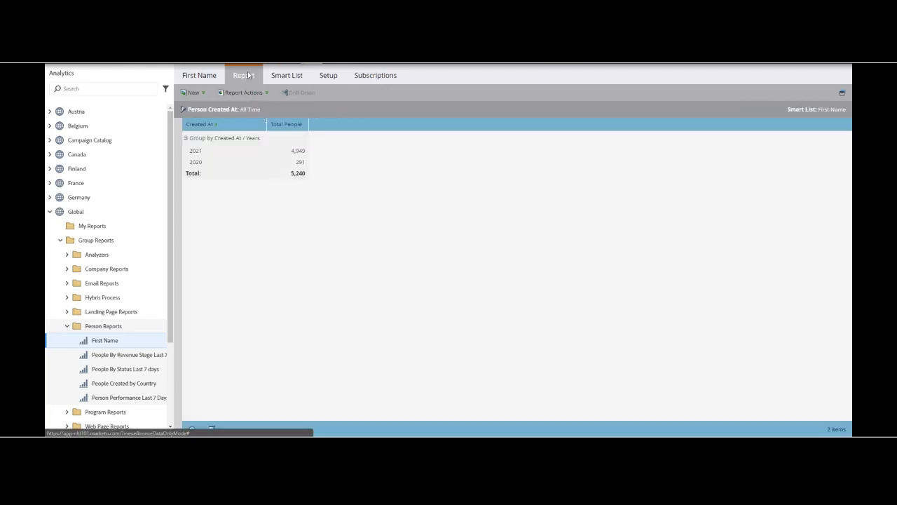
{"action": "left_click", "coordinate": [329, 76]}
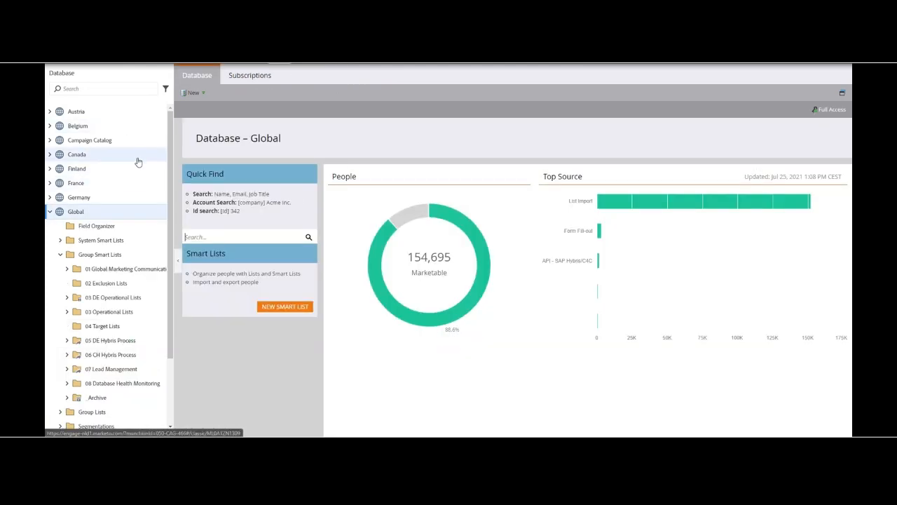
Step: In Database, open the Smart List 01 DB Health Empty Email Addresse under 08 Database Health Monitoring and view where it is used
{"action": "scroll", "coordinate": [140, 159], "scroll_direction": "down", "scroll_amount": 2}
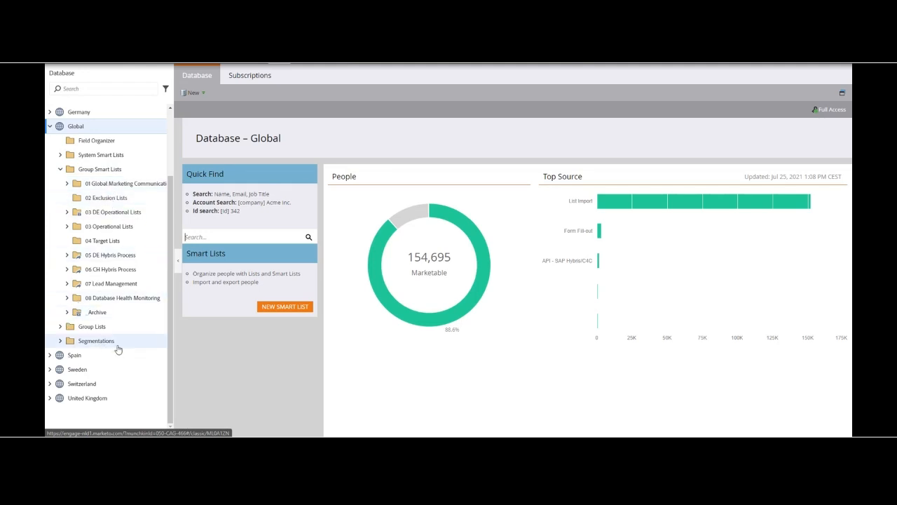
{"action": "left_click", "coordinate": [68, 297]}
{"action": "left_click", "coordinate": [97, 317]}
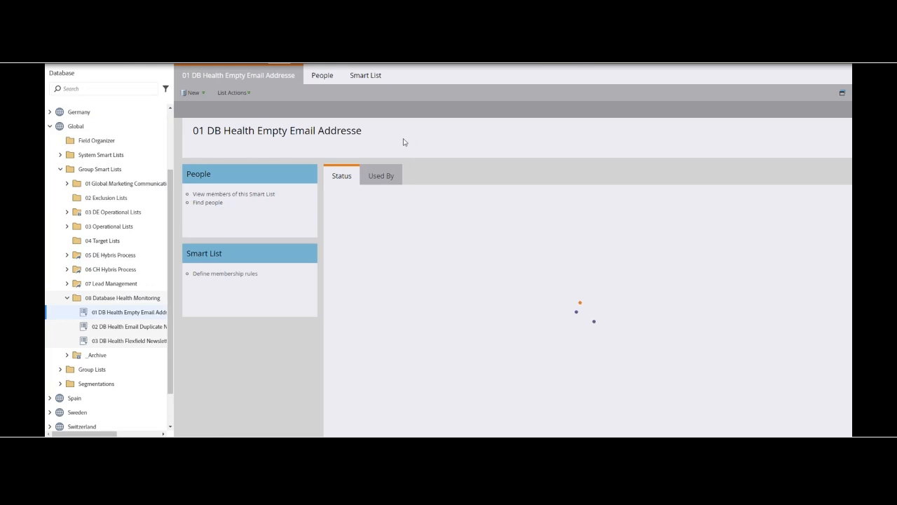
{"action": "left_click", "coordinate": [379, 180]}
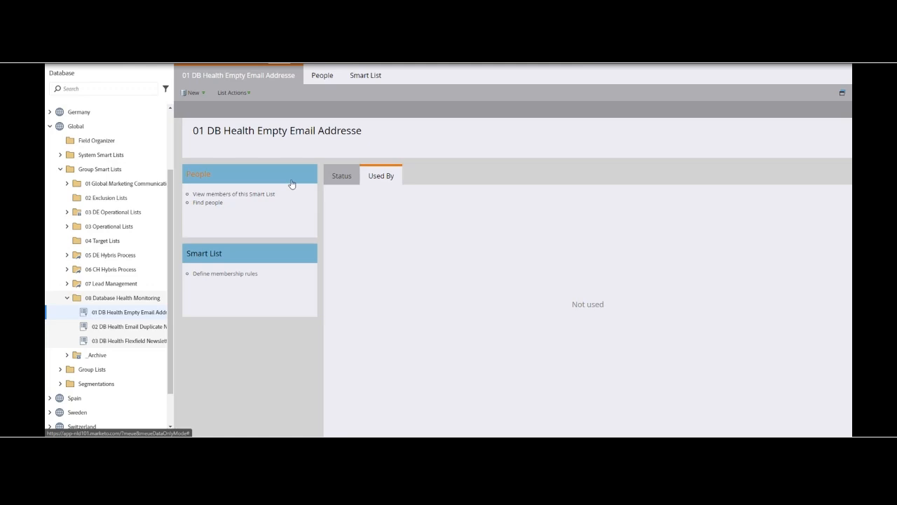
Step: Create a folder named 09 Custom Columns and move it directly under Group Smart Lists
{"action": "left_click", "coordinate": [67, 298]}
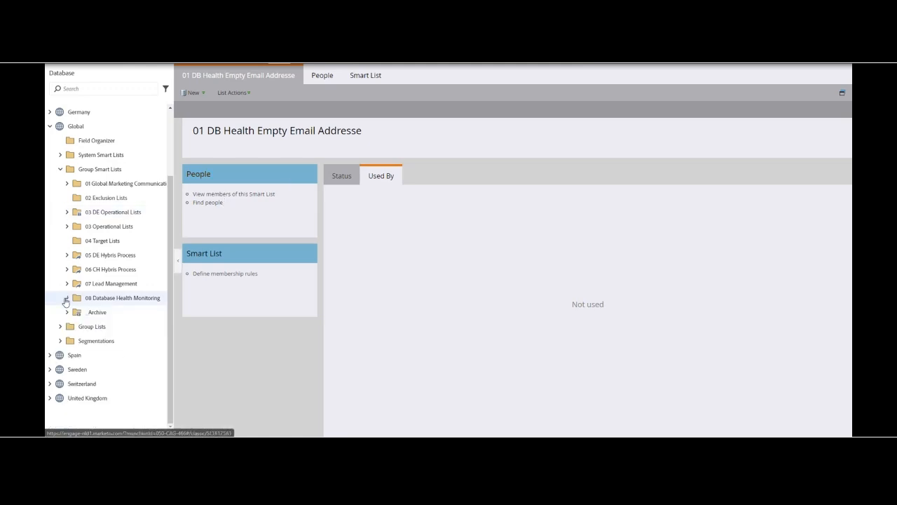
{"action": "right_click", "coordinate": [116, 301]}
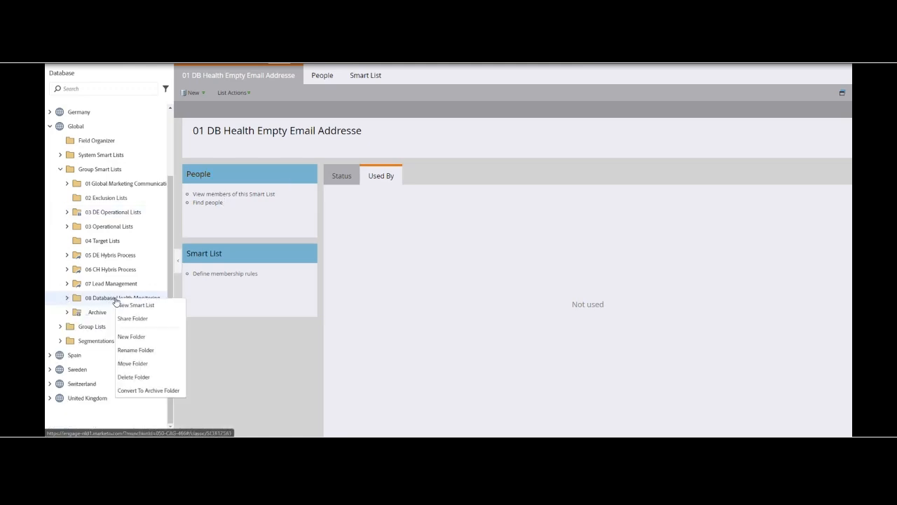
{"action": "left_click", "coordinate": [140, 337]}
{"action": "type", "text": "09 Custom Columns"}
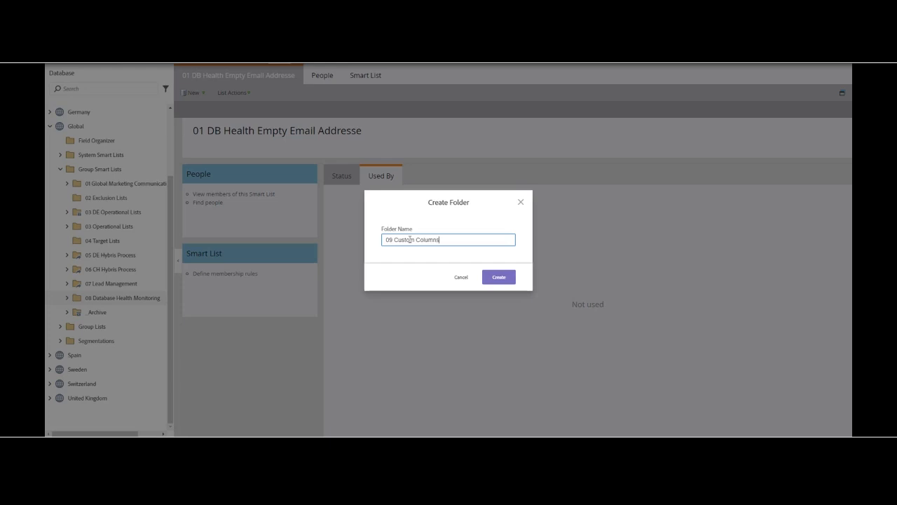
{"action": "key", "text": "Return"}
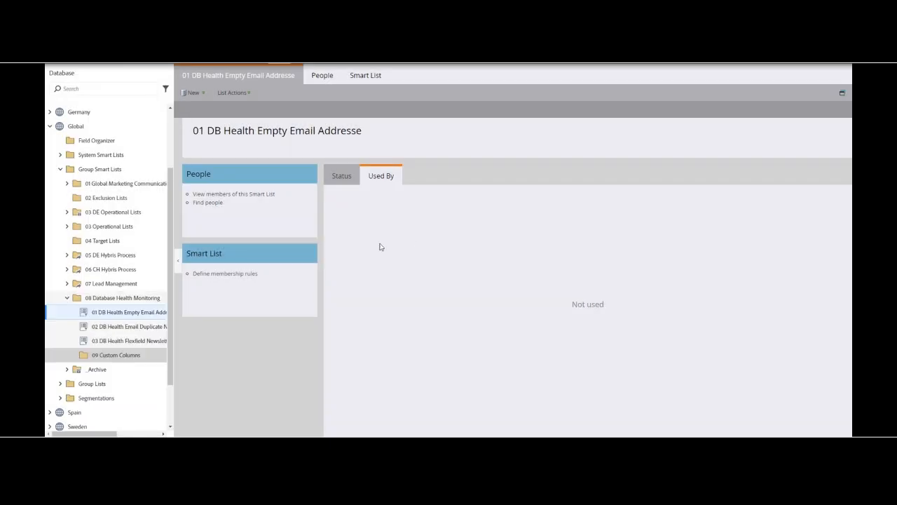
{"action": "mouse_move", "coordinate": [112, 357]}
{"action": "left_mouse_down"}
{"action": "mouse_move", "coordinate": [99, 250]}
{"action": "mouse_move", "coordinate": [112, 172]}
{"action": "left_mouse_up"}
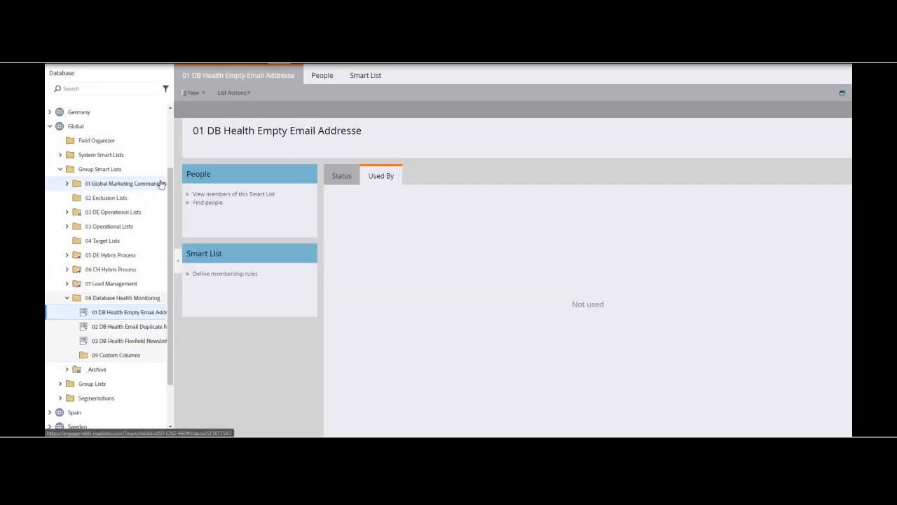
Step: Create a Smart List in the 09 Custom Columns folder, named after the first of the two first names
{"action": "right_click", "coordinate": [124, 357]}
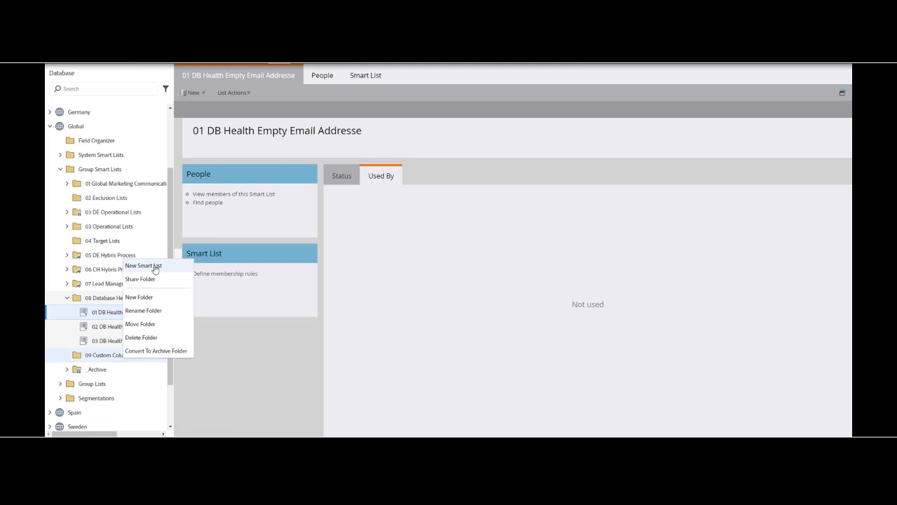
{"action": "left_click", "coordinate": [155, 269]}
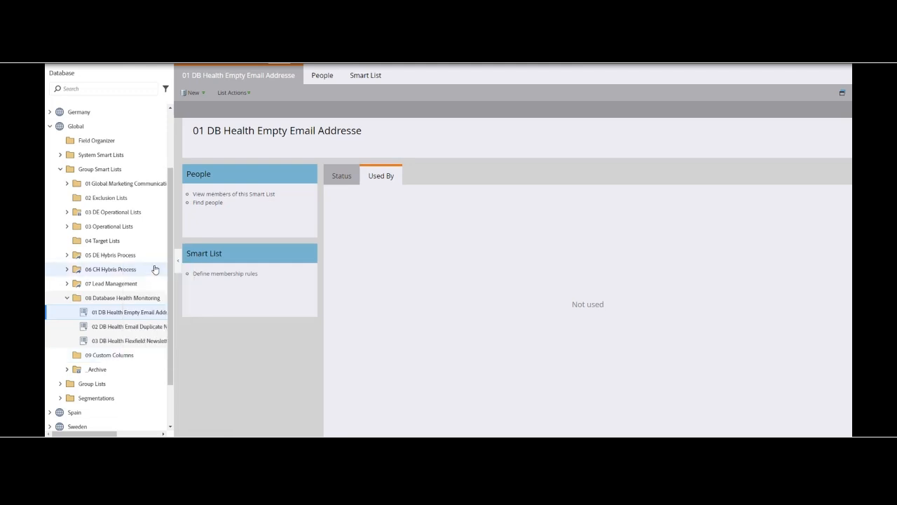
{"action": "left_click", "coordinate": [511, 223]}
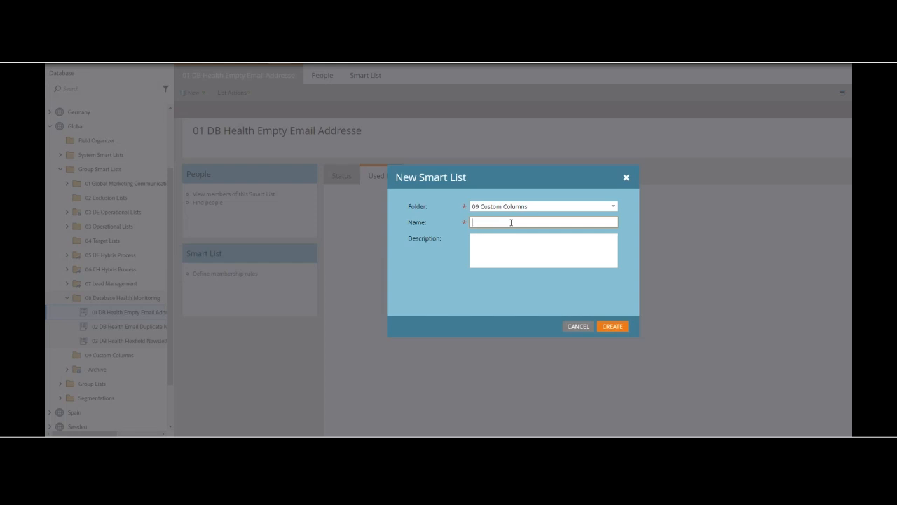
{"action": "type", "text": "Thomas"}
{"action": "left_click", "coordinate": [612, 326]}
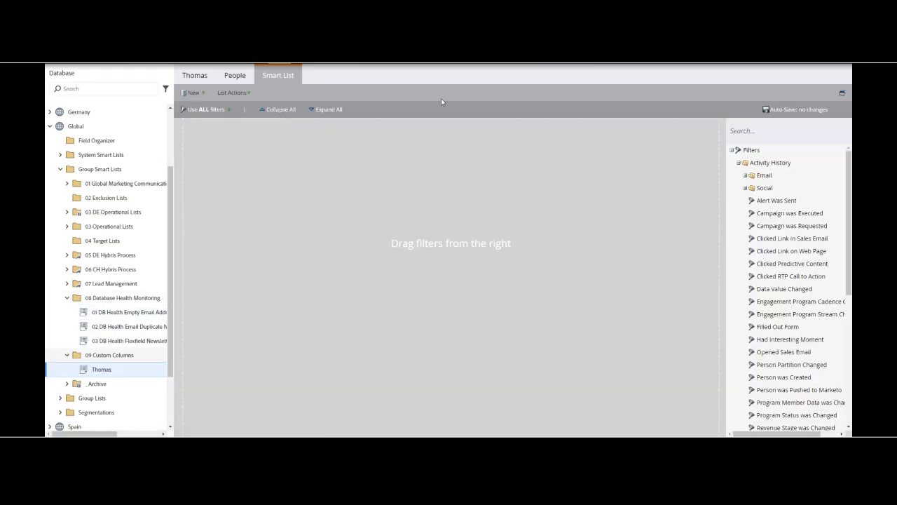
Step: Add a First Name filter to the new Smart List and set its value to the first name used as the list's name
{"action": "left_click", "coordinate": [785, 133]}
{"action": "type", "text": "first name"}
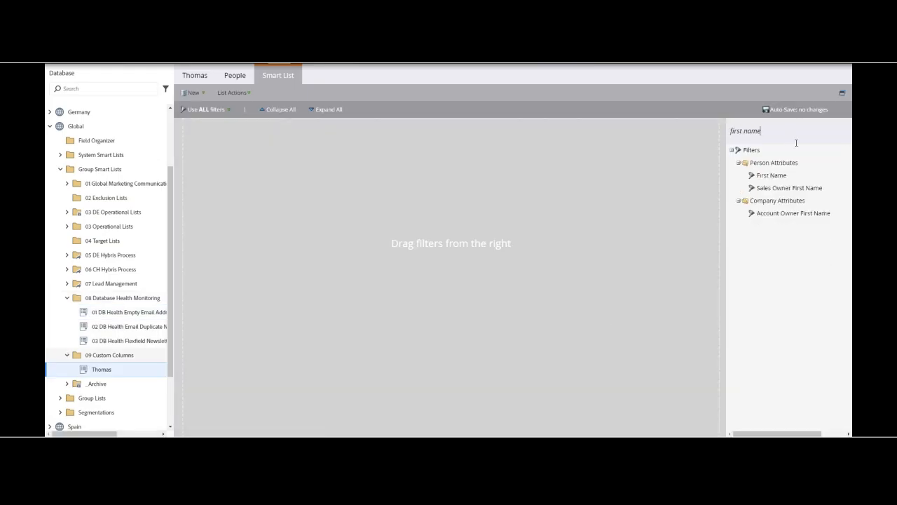
{"action": "double_click", "coordinate": [779, 176]}
{"action": "left_click", "coordinate": [520, 143]}
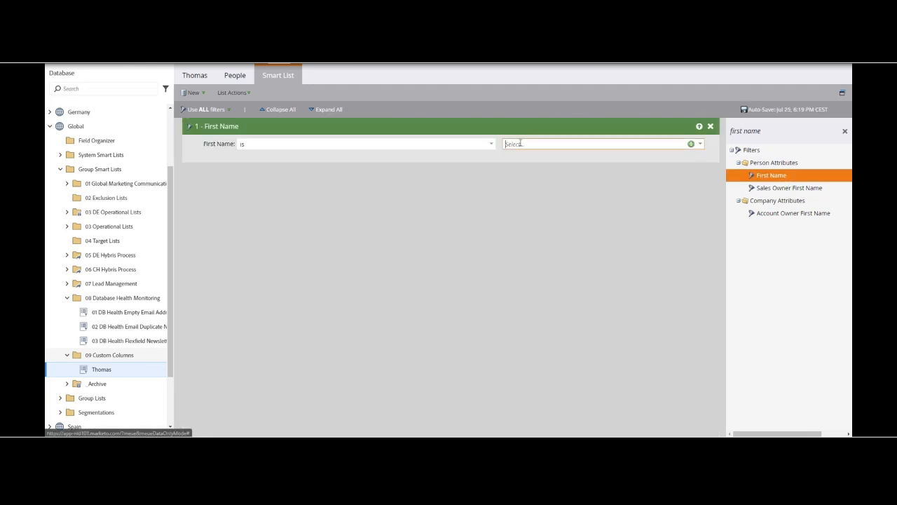
{"action": "type", "text": "Thomas"}
{"action": "left_click", "coordinate": [472, 250]}
Step: Clone the new Smart List within 09 Custom Columns and name the clone after the second first name
{"action": "scroll", "coordinate": [141, 263], "scroll_direction": "down", "scroll_amount": 2}
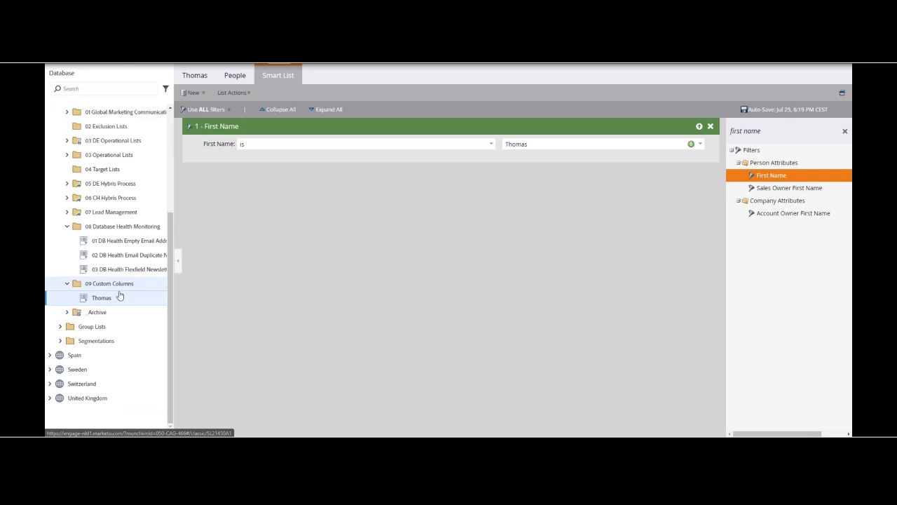
{"action": "right_click", "coordinate": [105, 302]}
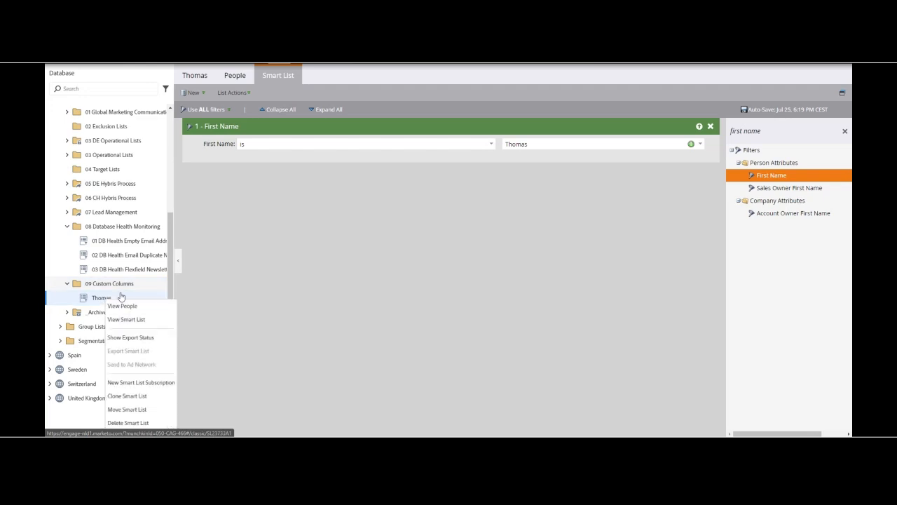
{"action": "left_click", "coordinate": [136, 396]}
{"action": "left_click", "coordinate": [503, 255]}
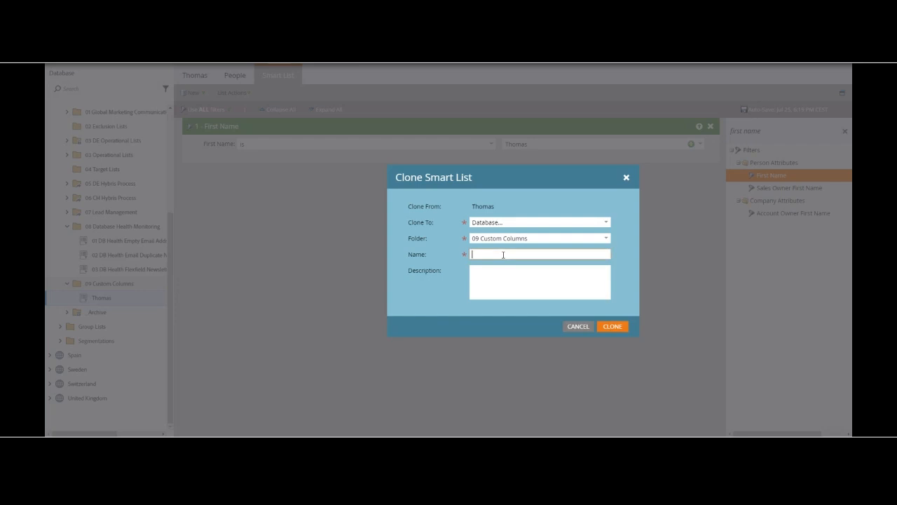
{"action": "type", "text": "Claudia"}
{"action": "left_click", "coordinate": [614, 325]}
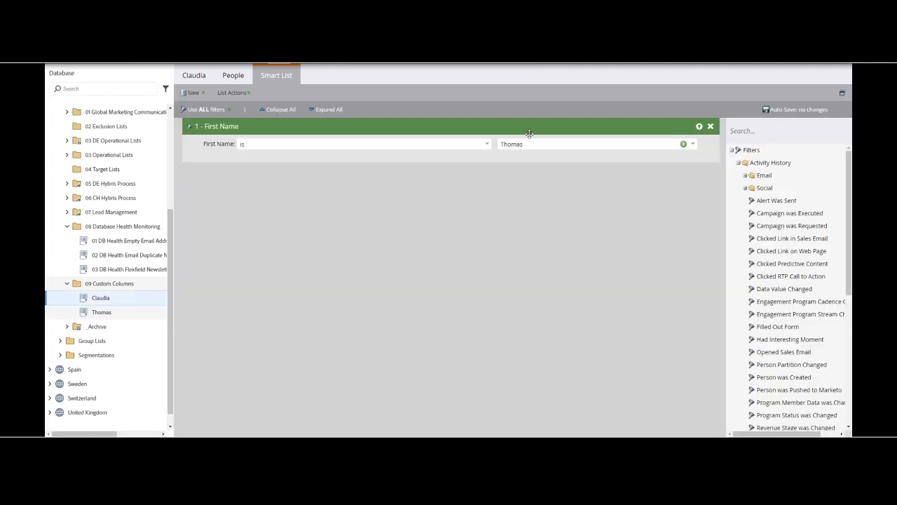
Step: Change the cloned Smart List's First Name filter value to the second first name
{"action": "double_click", "coordinate": [512, 144]}
{"action": "type", "text": "Clau"}
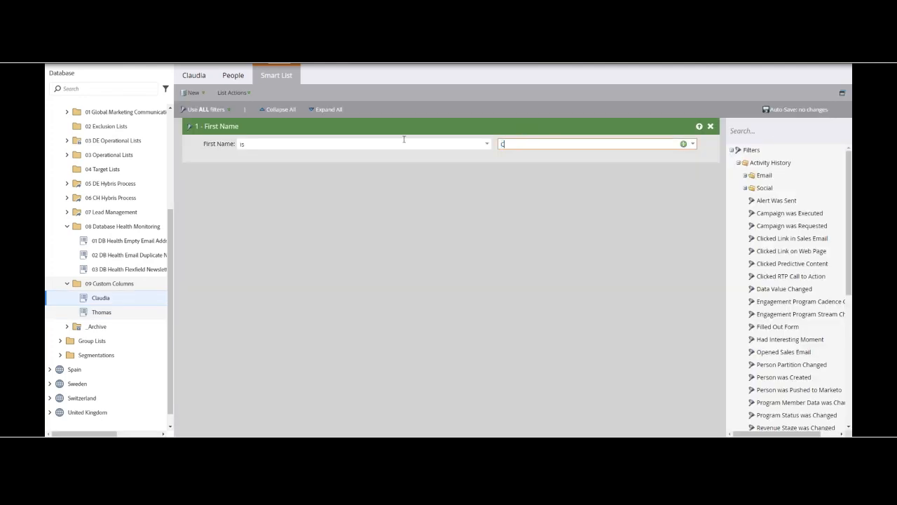
{"action": "type", "text": "dia"}
{"action": "left_click", "coordinate": [425, 186]}
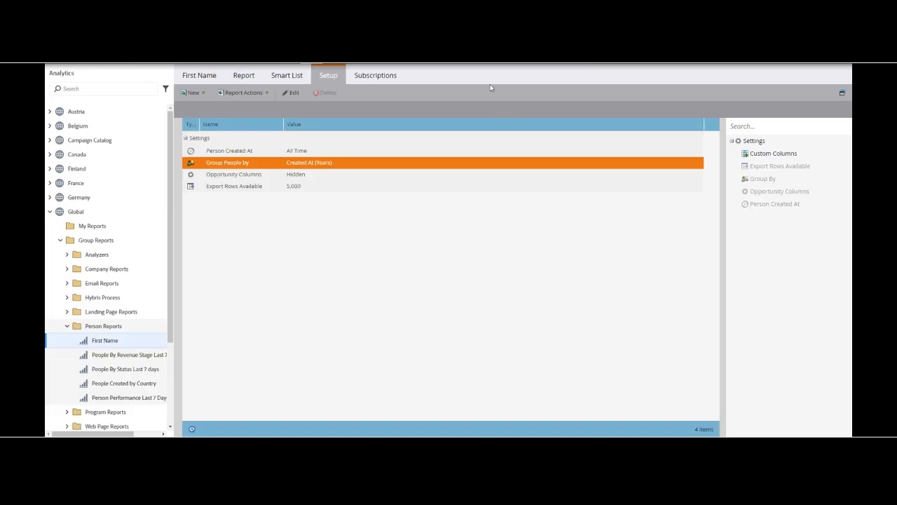
Step: Add the Custom Columns setting to the First Name report, select both first-name Smart Lists as columns and apply it
{"action": "left_click_drag", "start_coordinate": [785, 154], "coordinate": [316, 245]}
{"action": "left_click", "coordinate": [482, 243]}
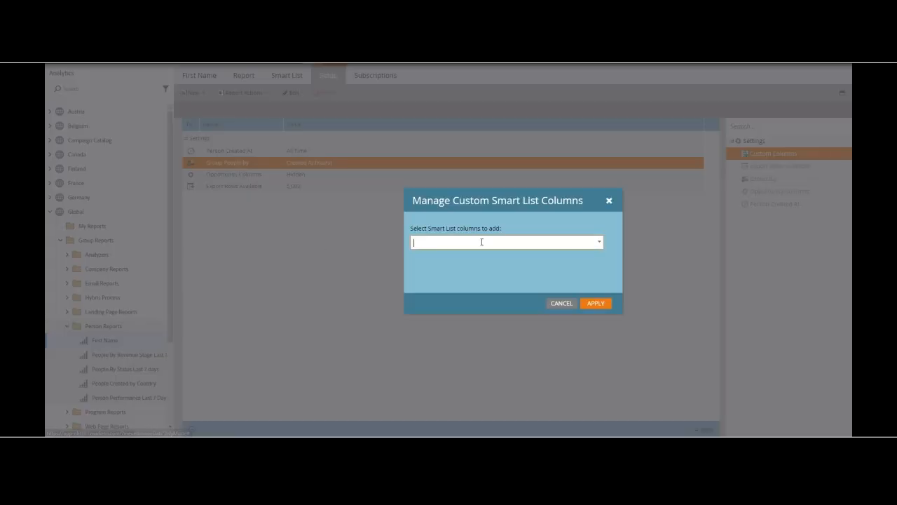
{"action": "type", "text": "thomas"}
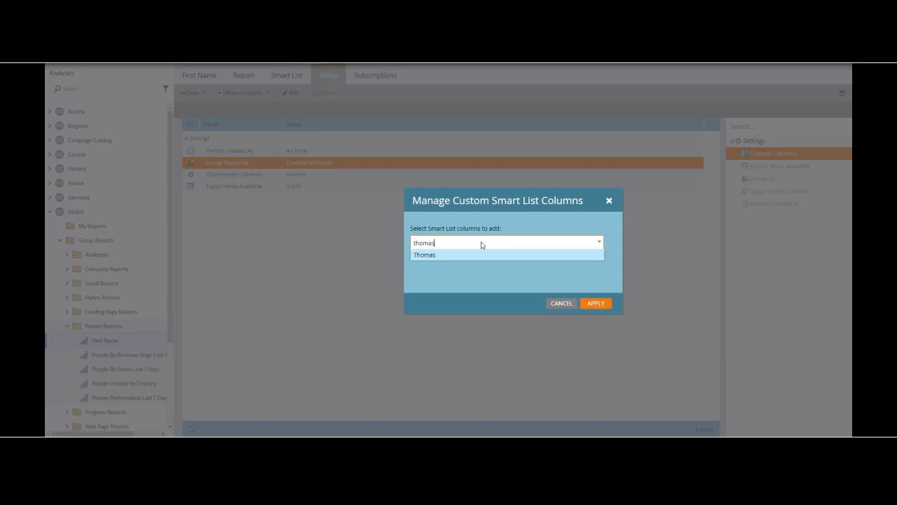
{"action": "left_click", "coordinate": [446, 256]}
{"action": "type", "text": "claudia"}
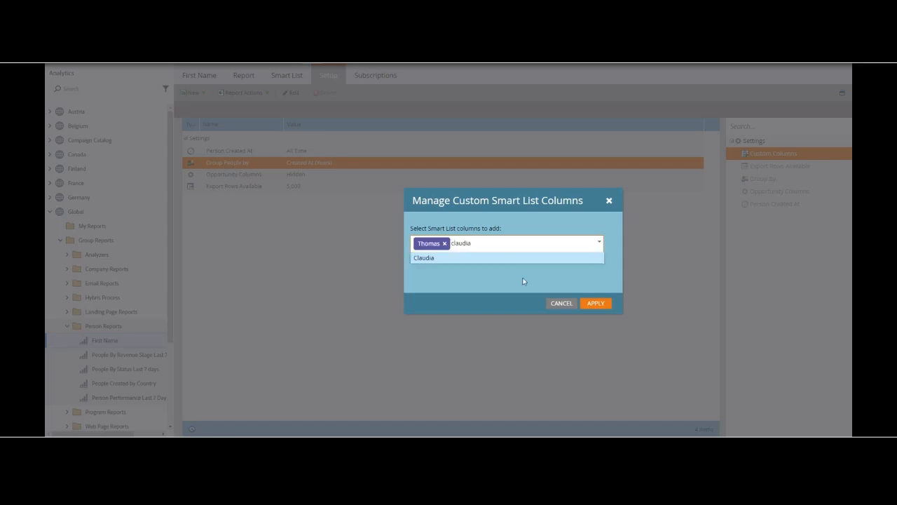
{"action": "left_click", "coordinate": [504, 258]}
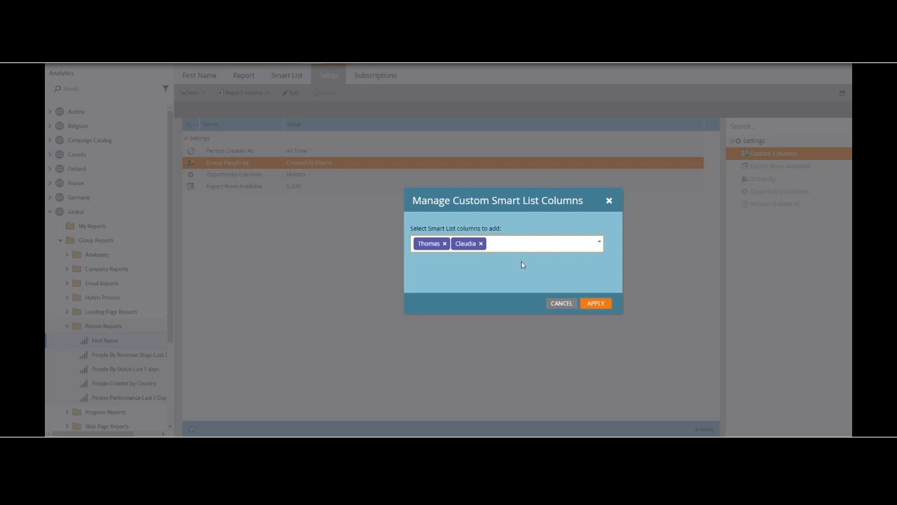
{"action": "left_click", "coordinate": [595, 303]}
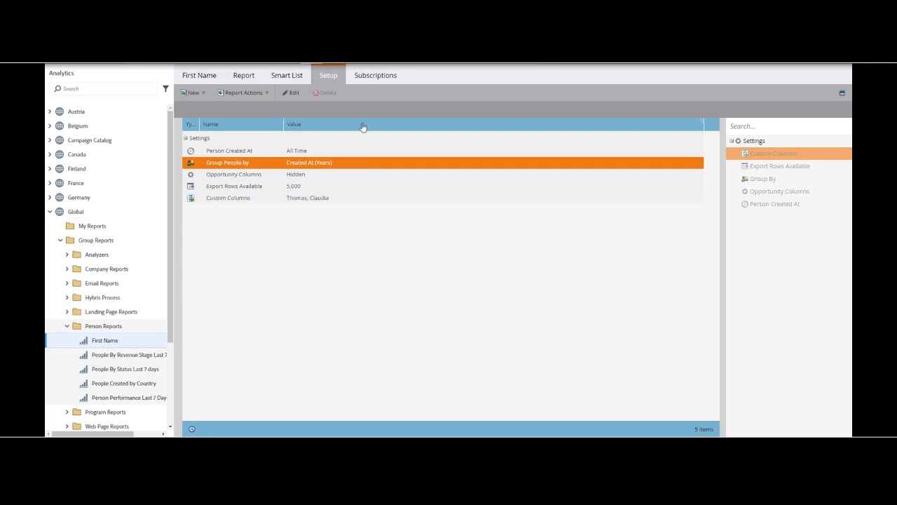
Step: Check the report's Smart List, open the report table and move both first-name columns behind Total People
{"action": "left_click", "coordinate": [294, 79]}
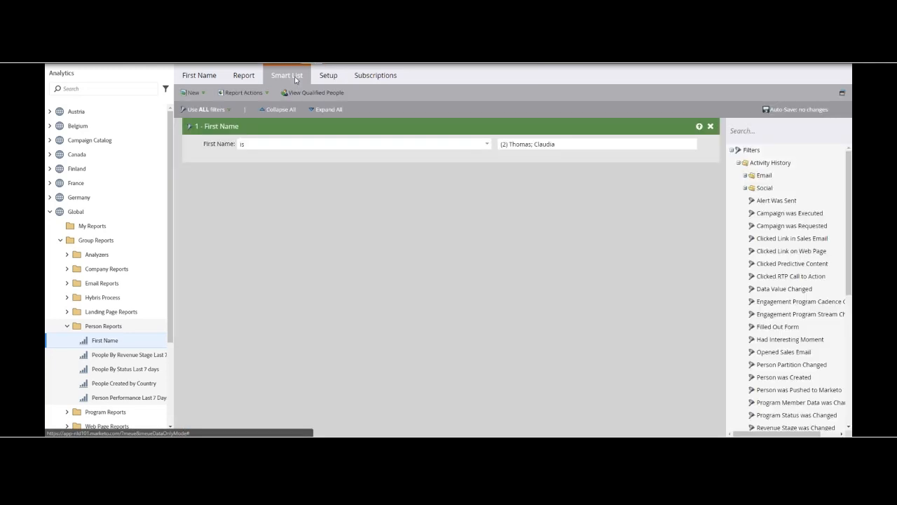
{"action": "left_click", "coordinate": [244, 75]}
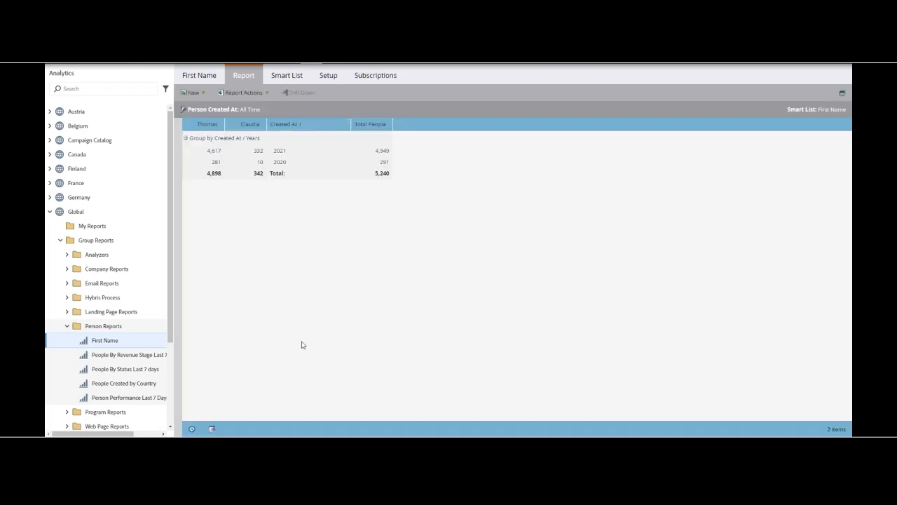
{"action": "left_click_drag", "start_coordinate": [247, 126], "coordinate": [389, 128]}
{"action": "left_click_drag", "start_coordinate": [201, 126], "coordinate": [391, 130]}
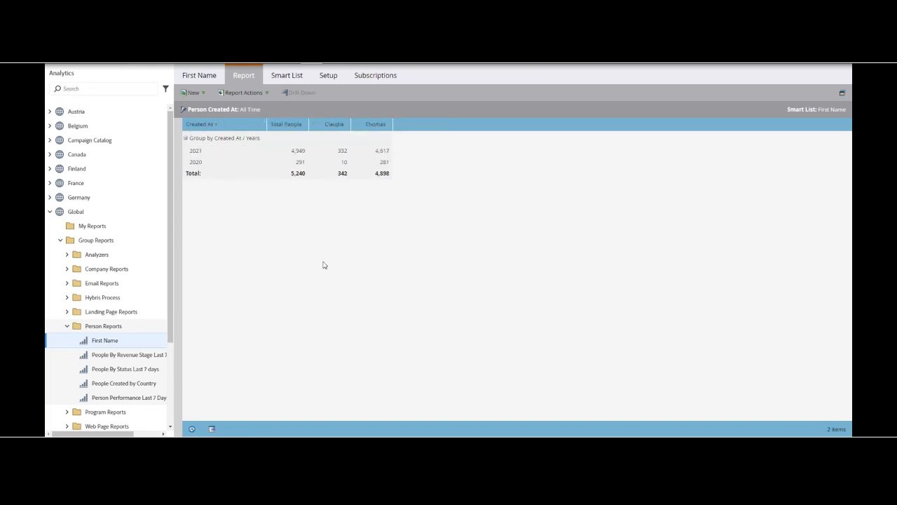
{"action": "right_click", "coordinate": [285, 125]}
{"action": "mouse_move", "coordinate": [318, 157]}
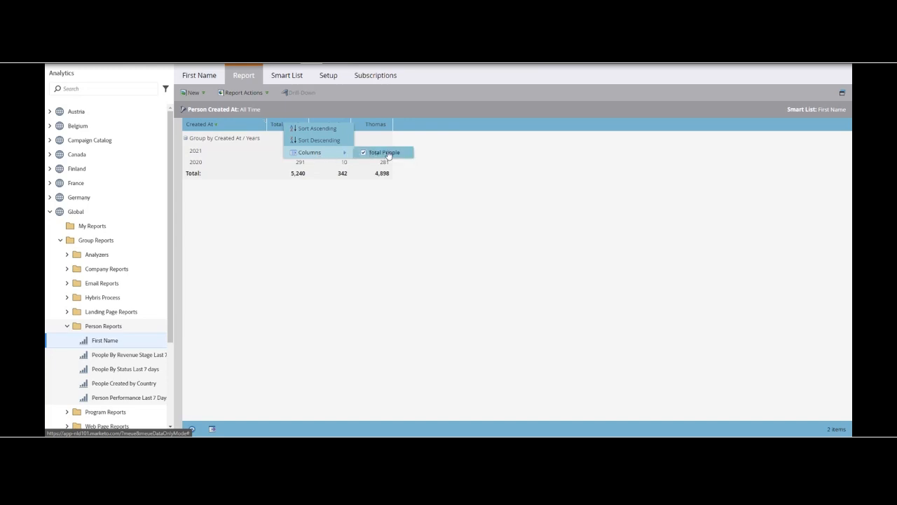
{"action": "left_click", "coordinate": [365, 155]}
{"action": "left_click", "coordinate": [345, 211]}
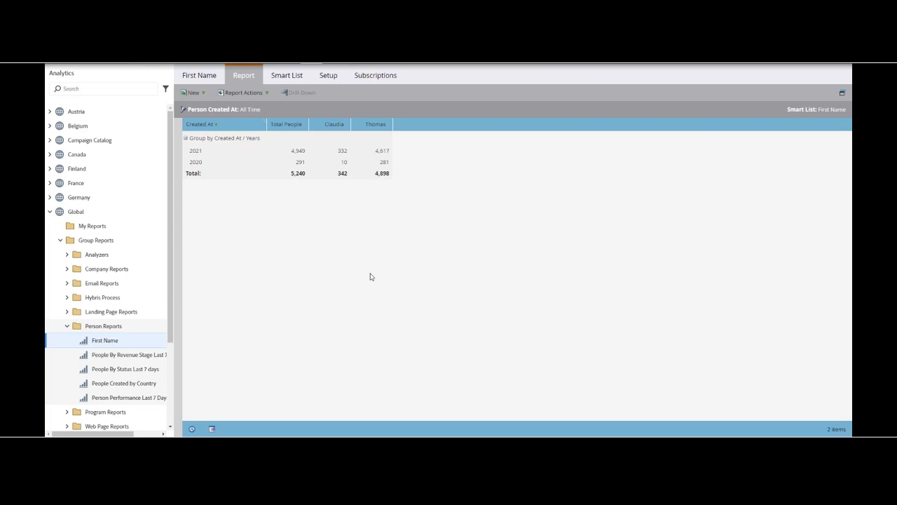
Step: Delete the First Name filter from the report's Smart List and reopen the report table
{"action": "left_click", "coordinate": [288, 76]}
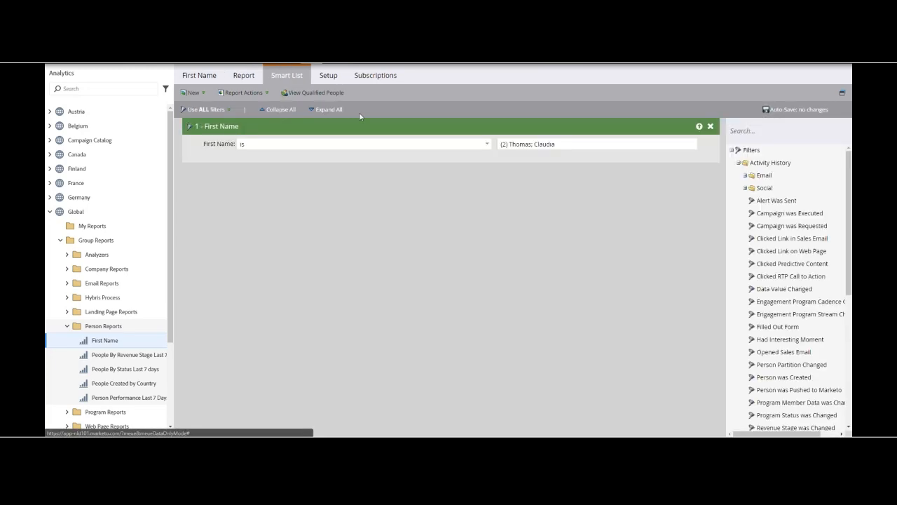
{"action": "left_click", "coordinate": [711, 126]}
{"action": "left_click", "coordinate": [585, 303]}
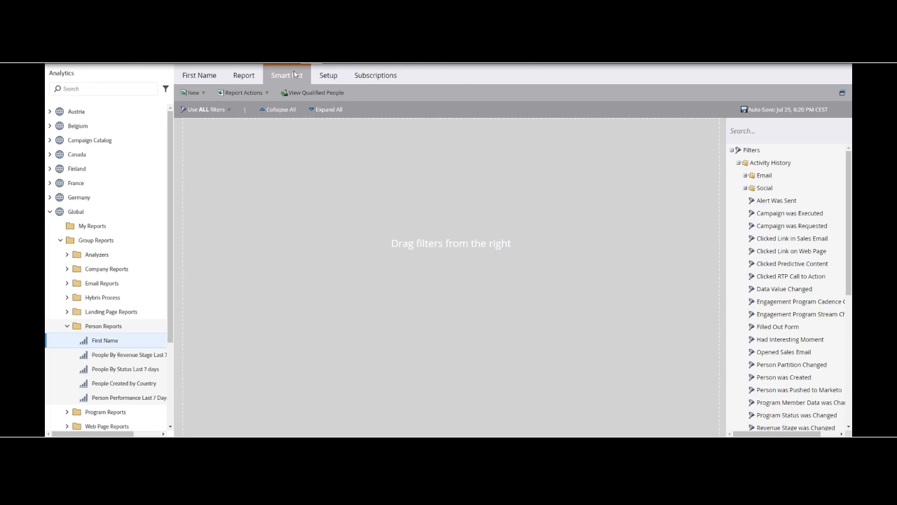
{"action": "left_click", "coordinate": [243, 76]}
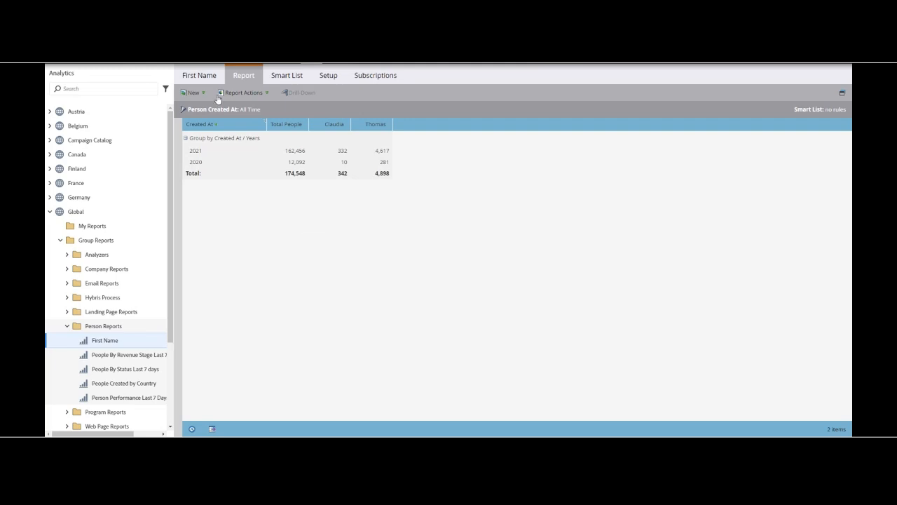
Step: Rename the First Name report to "Email Frequency" and save the new name
{"action": "left_click", "coordinate": [205, 77]}
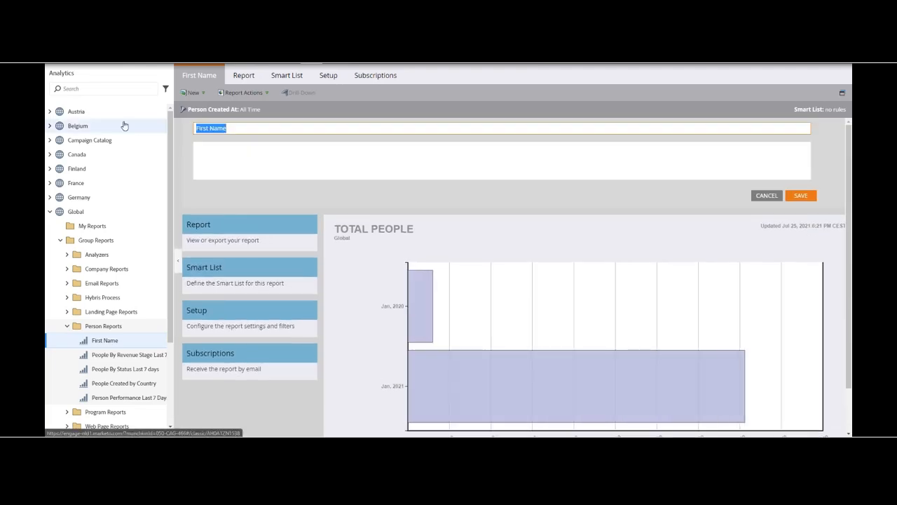
{"action": "type", "text": "Email Frequency"}
{"action": "left_click", "coordinate": [801, 196]}
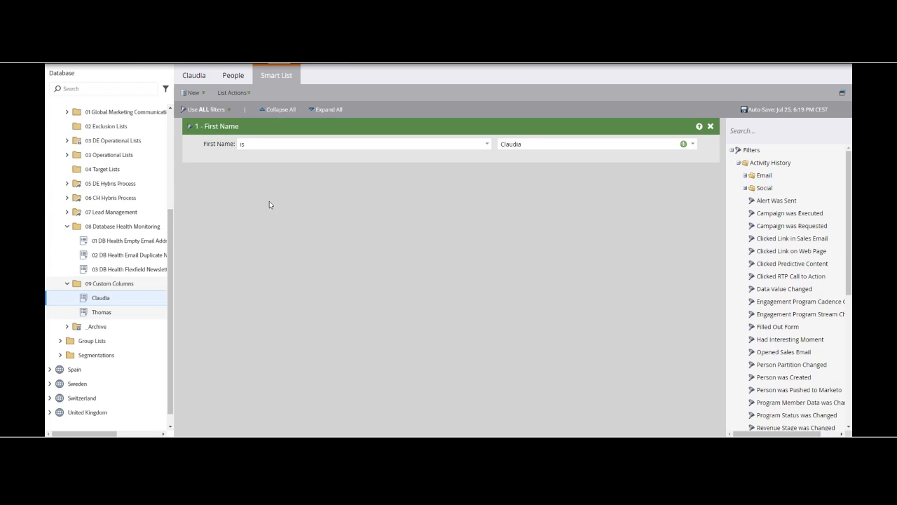
Step: In the Database, rename the first of the two first-name Smart Lists in 09 Custom Columns to ">5"
{"action": "left_click", "coordinate": [195, 76]}
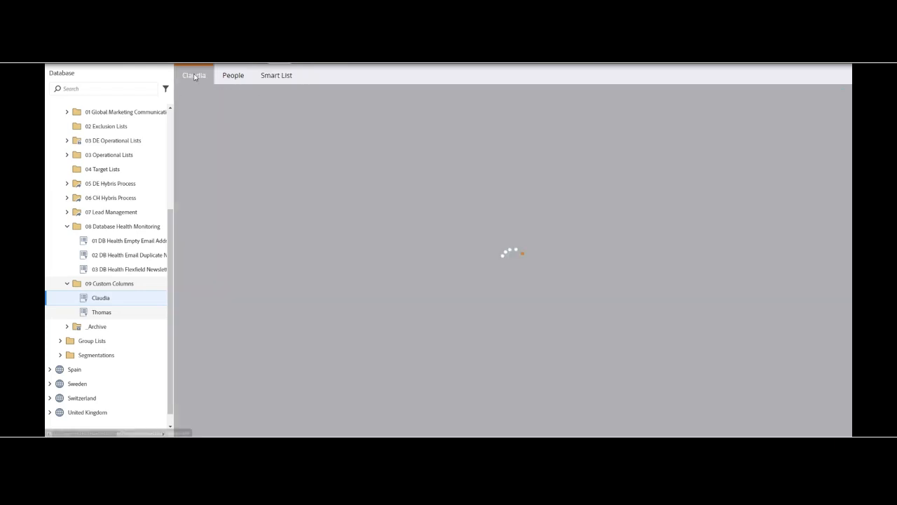
{"action": "left_click", "coordinate": [279, 76]}
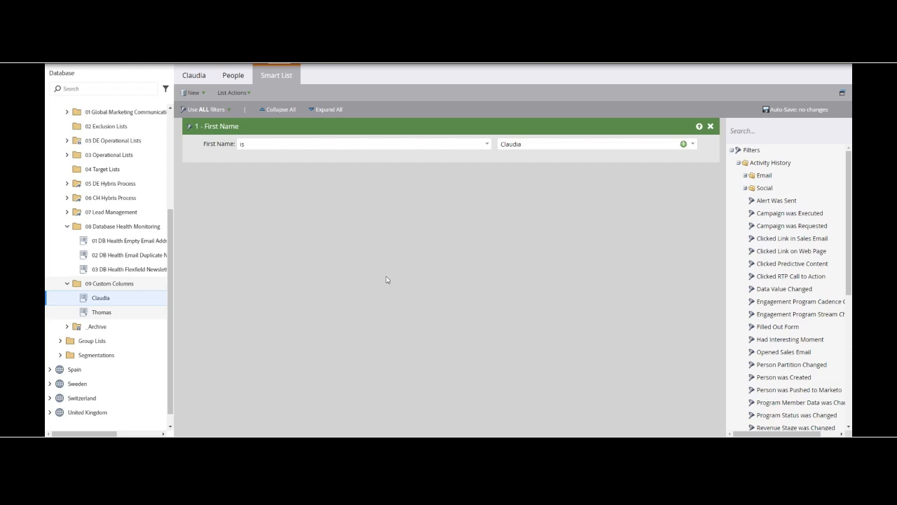
{"action": "left_click", "coordinate": [190, 75]}
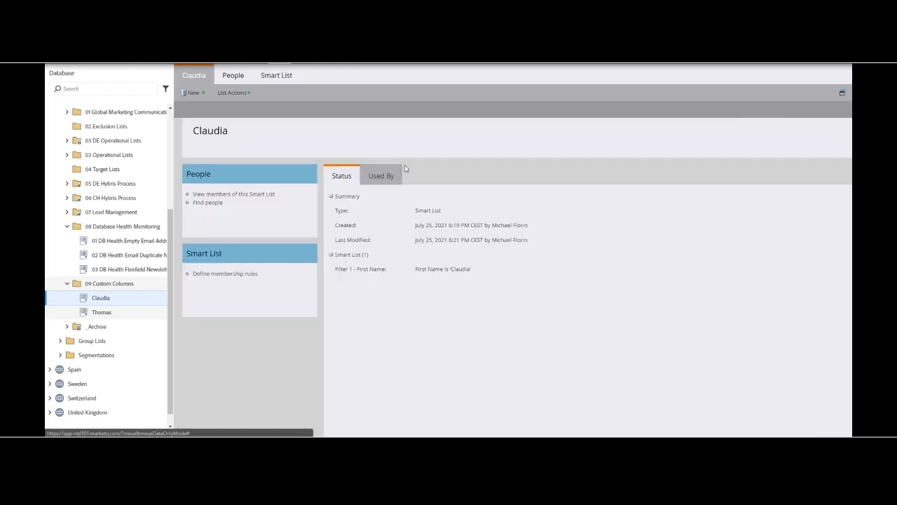
{"action": "left_click", "coordinate": [210, 133]}
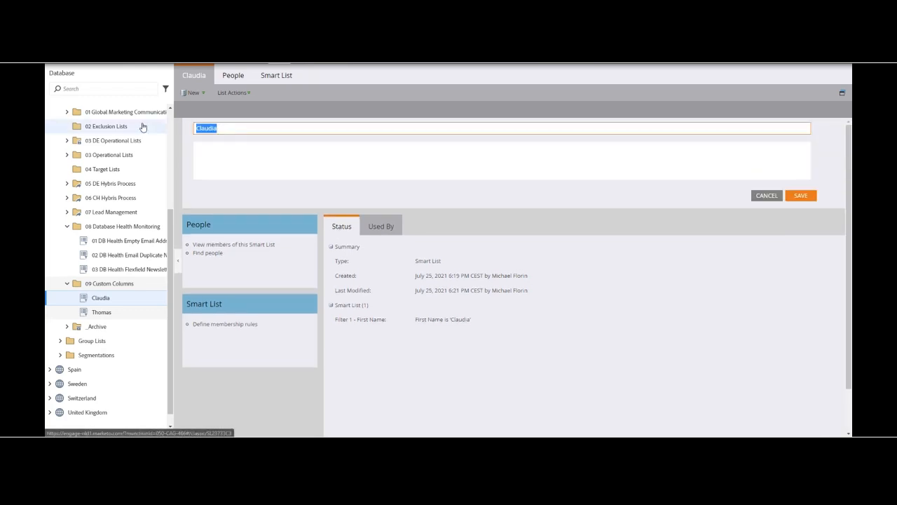
{"action": "type", "text": ">5"}
{"action": "left_click", "coordinate": [801, 196]}
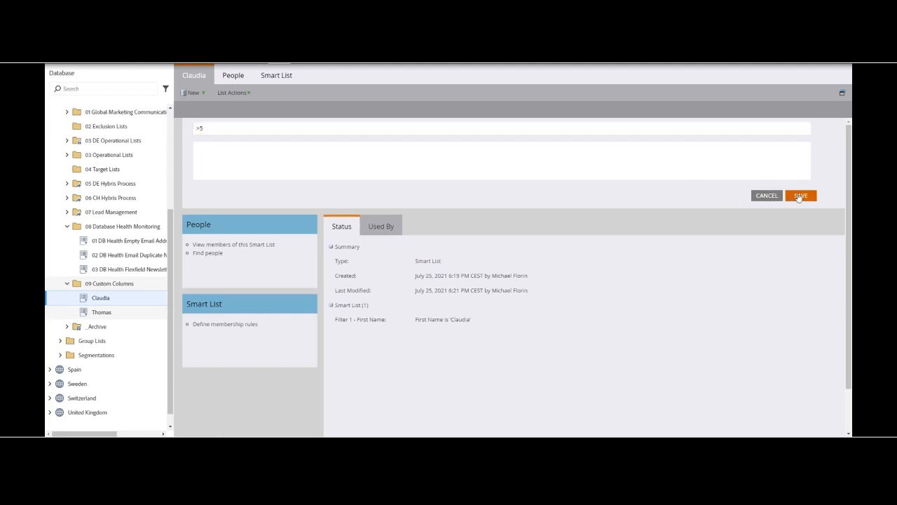
Step: Replace the First Name filter in the >5 Smart List with a Was Sent Email filter
{"action": "left_click", "coordinate": [274, 75]}
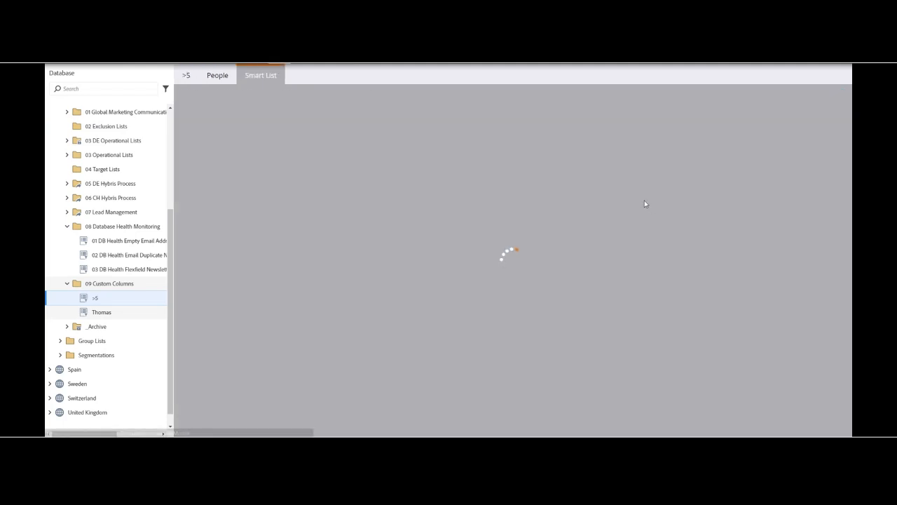
{"action": "left_click", "coordinate": [710, 126]}
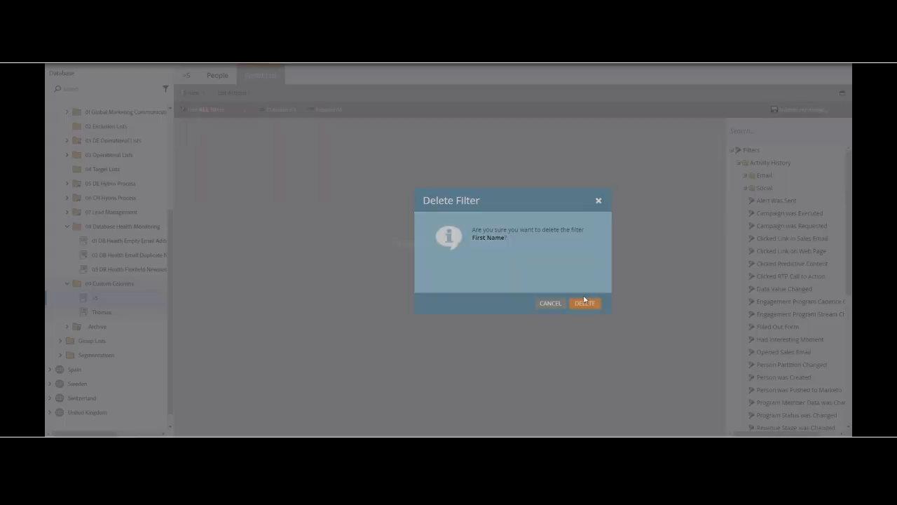
{"action": "left_click", "coordinate": [583, 303]}
{"action": "left_click", "coordinate": [765, 131]}
{"action": "type", "text": "was"}
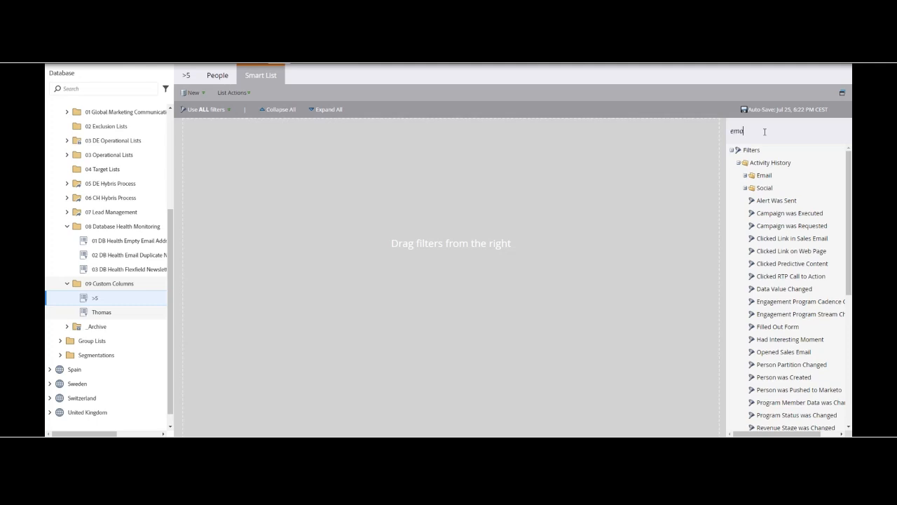
{"action": "type", "text": " sent em"}
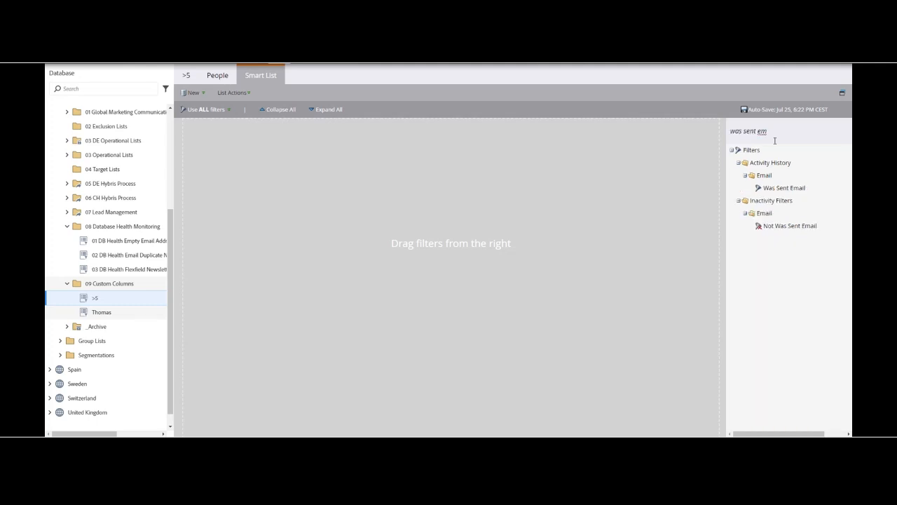
{"action": "left_click_drag", "start_coordinate": [795, 187], "coordinate": [354, 199]}
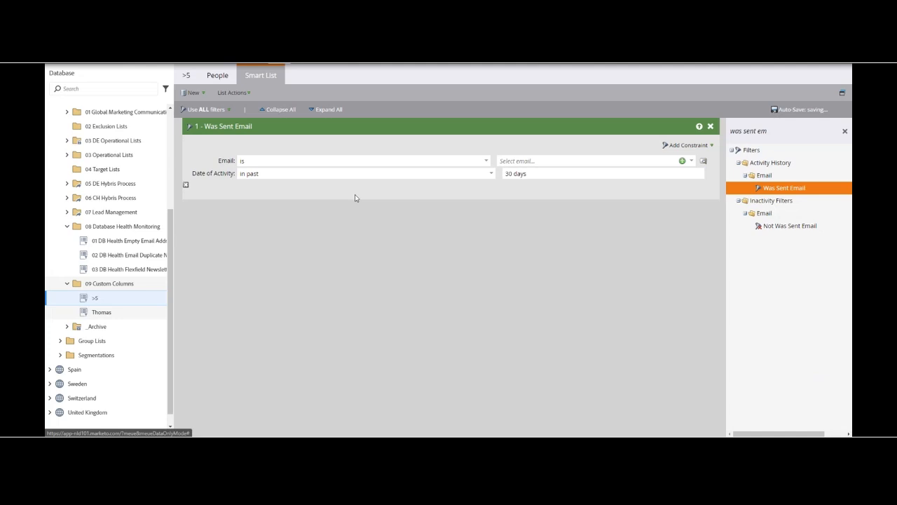
Step: Configure the Was Sent Email filter for any email with a date of activity in the past 90 days
{"action": "left_click", "coordinate": [487, 161]}
{"action": "left_click", "coordinate": [278, 241]}
{"action": "left_click", "coordinate": [511, 174]}
{"action": "type", "text": "9"}
{"action": "left_click", "coordinate": [492, 258]}
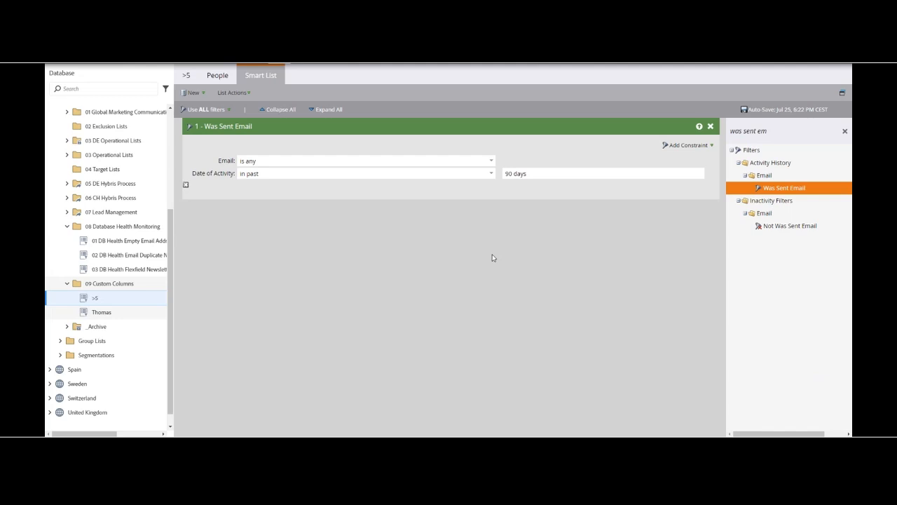
Step: Add a Min. Number of Times constraint to the Was Sent Email filter and set it to 5
{"action": "left_click", "coordinate": [687, 145]}
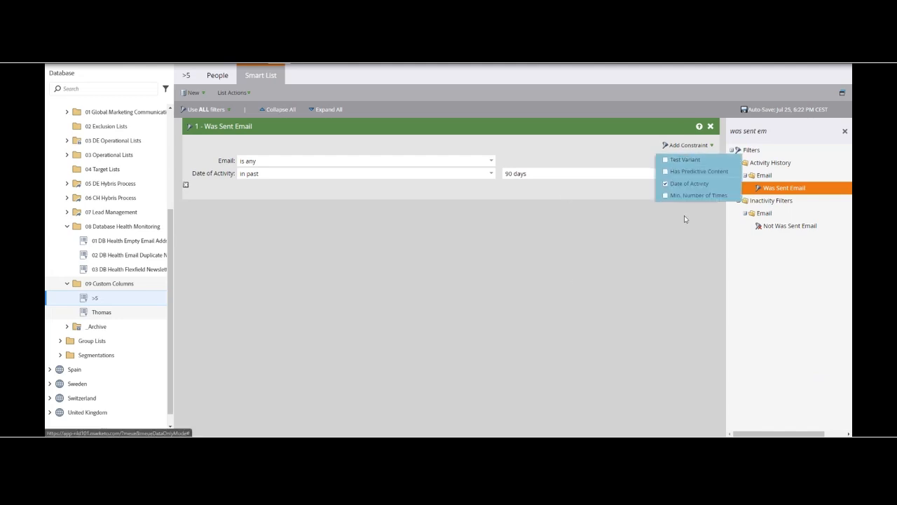
{"action": "left_click", "coordinate": [698, 195]}
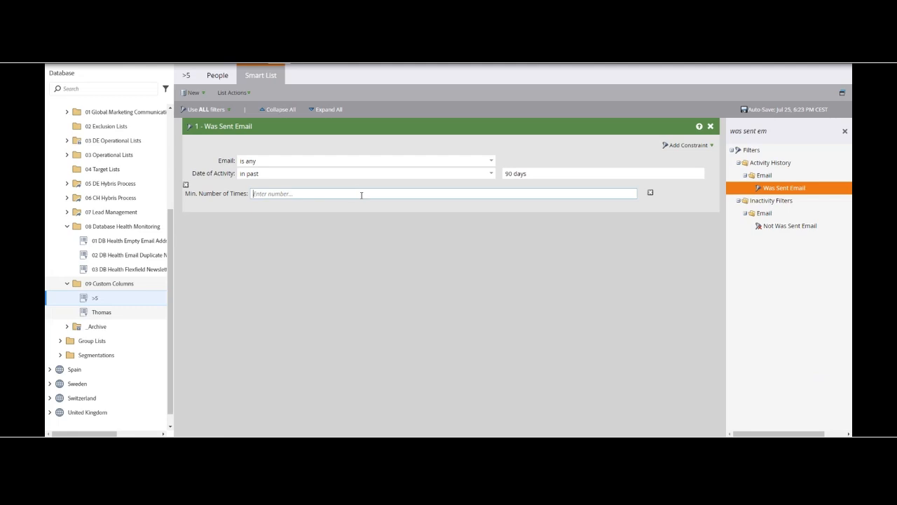
{"action": "type", "text": "5"}
{"action": "left_click", "coordinate": [348, 265]}
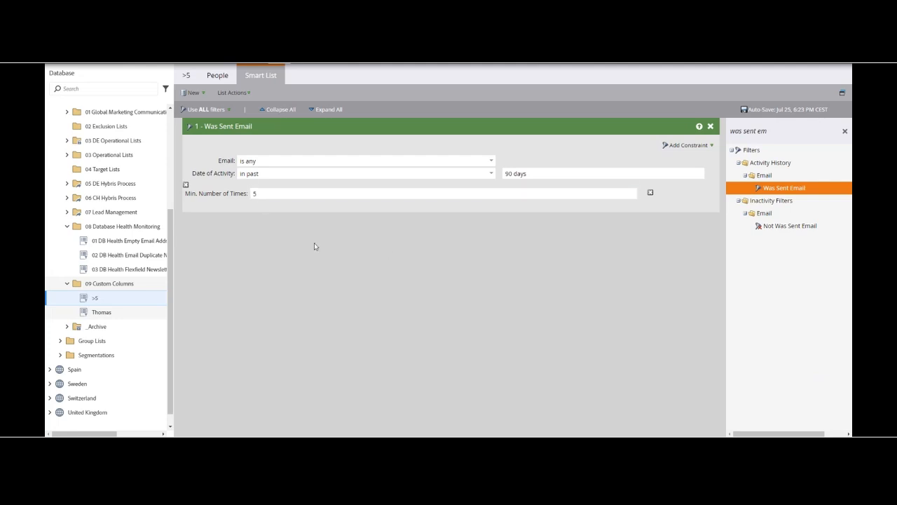
Step: Change the filter's Min. Number of Times to 6 and check the people who qualify for the >5 list
{"action": "left_click_drag", "start_coordinate": [264, 194], "coordinate": [229, 193]}
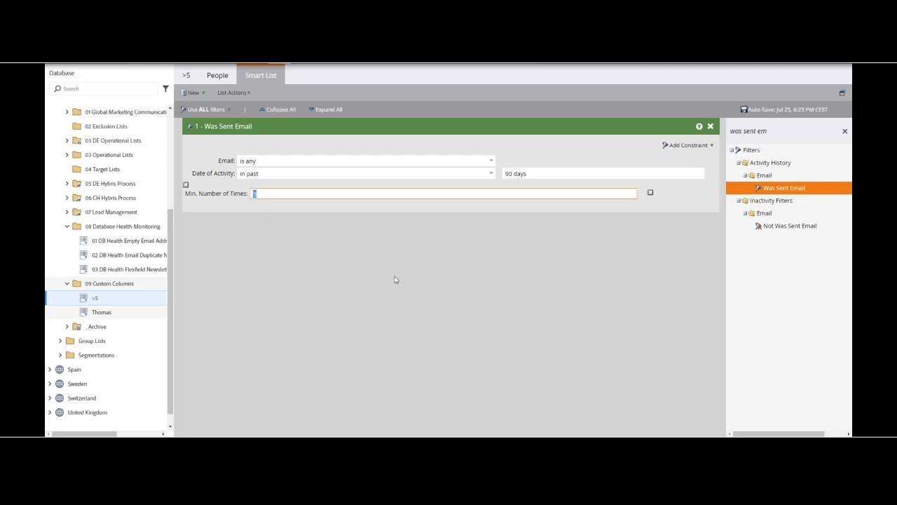
{"action": "type", "text": "6"}
{"action": "left_click", "coordinate": [385, 274]}
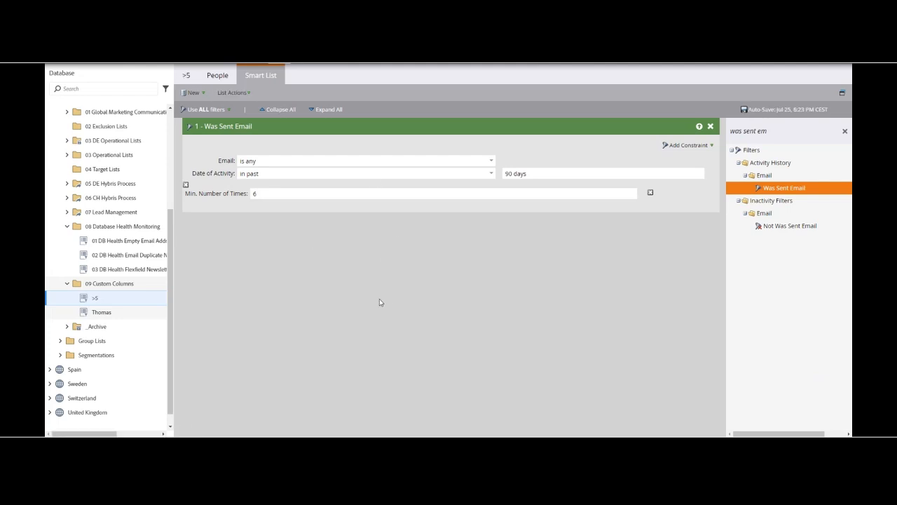
{"action": "left_click", "coordinate": [216, 76]}
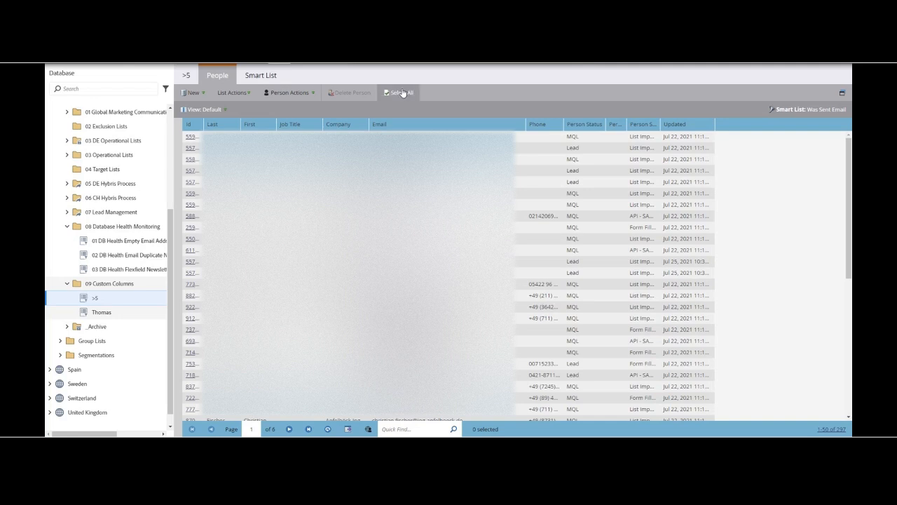
{"action": "left_click", "coordinate": [269, 73]}
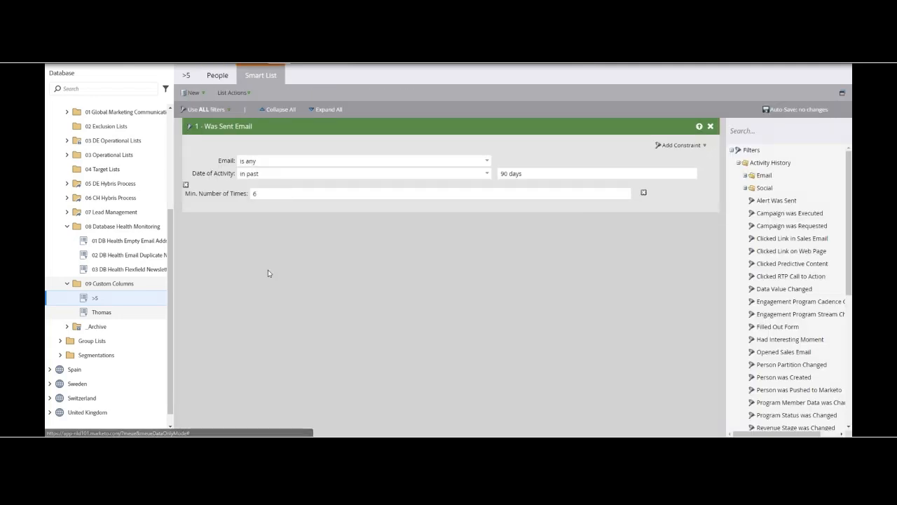
Step: Clone the >5 Smart List within 09 Custom Columns as ">3" and set the clone's Min. Number of Times to 4
{"action": "right_click", "coordinate": [115, 301]}
{"action": "left_click", "coordinate": [142, 397]}
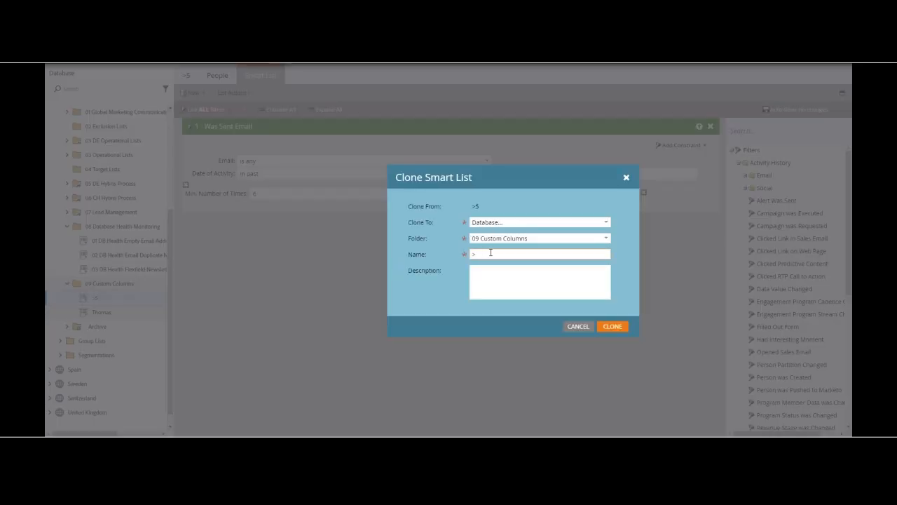
{"action": "left_click", "coordinate": [613, 327]}
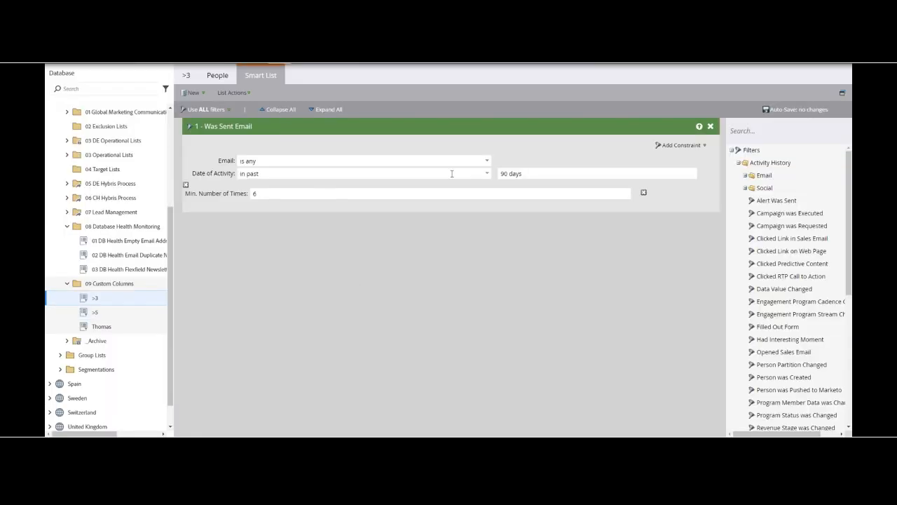
{"action": "left_click", "coordinate": [509, 193]}
{"action": "key", "text": "BackSpace"}
{"action": "type", "text": "4"}
{"action": "left_click", "coordinate": [259, 268]}
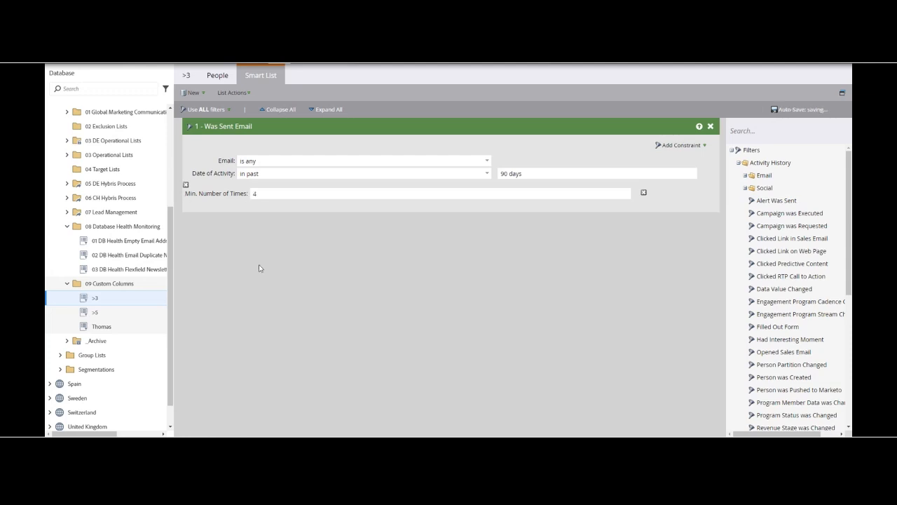
Step: Clone the >5 Smart List within 09 Custom Columns as ">1" and set the clone's Min. Number of Times to 2
{"action": "right_click", "coordinate": [98, 316]}
{"action": "left_click", "coordinate": [118, 290]}
{"action": "left_click", "coordinate": [484, 254]}
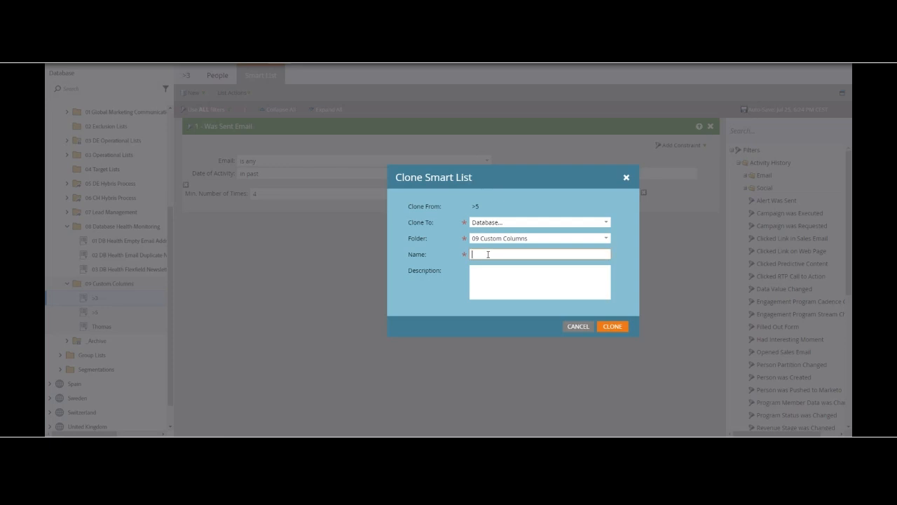
{"action": "type", "text": ">1"}
{"action": "left_click", "coordinate": [612, 327]}
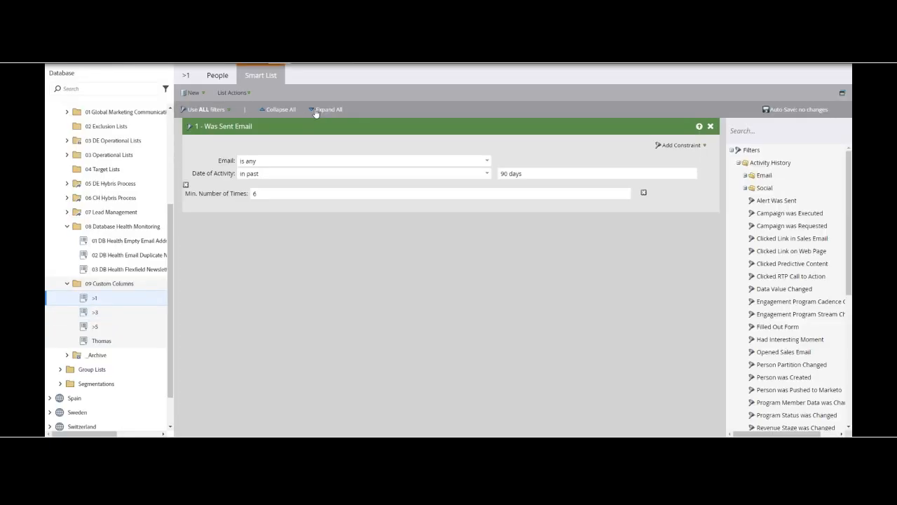
{"action": "left_click", "coordinate": [255, 193]}
{"action": "type", "text": "2"}
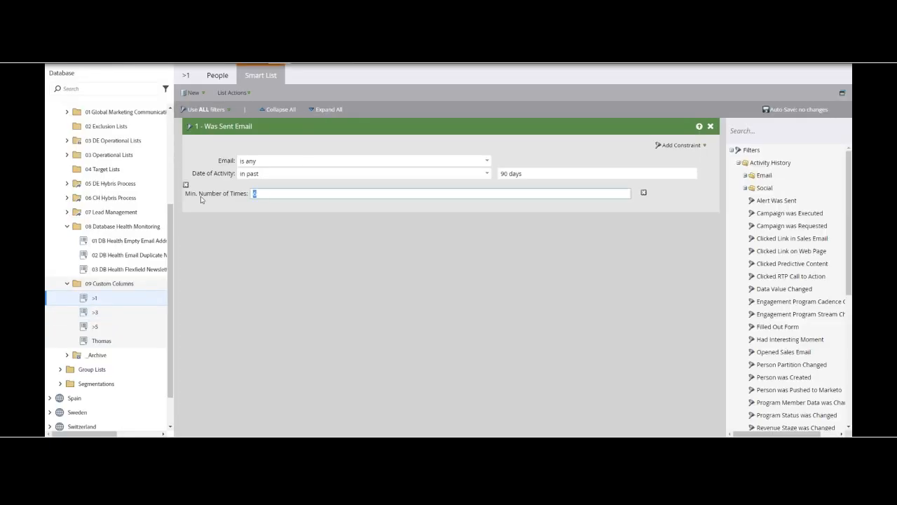
{"action": "left_click", "coordinate": [274, 280]}
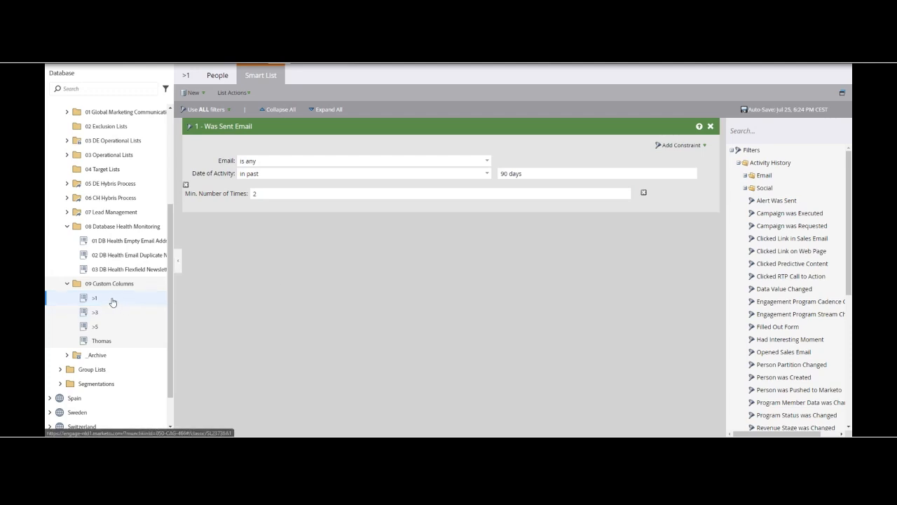
Step: Rename the remaining first-name Smart List in 09 Custom Columns to "0" and open its filter rules
{"action": "left_click", "coordinate": [104, 346]}
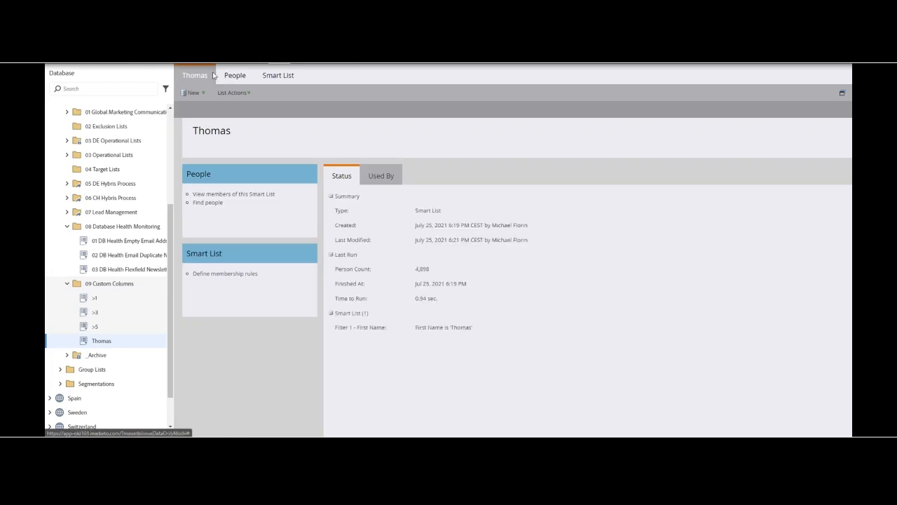
{"action": "left_click", "coordinate": [225, 132]}
{"action": "type", "text": "0"}
{"action": "left_click", "coordinate": [800, 195]}
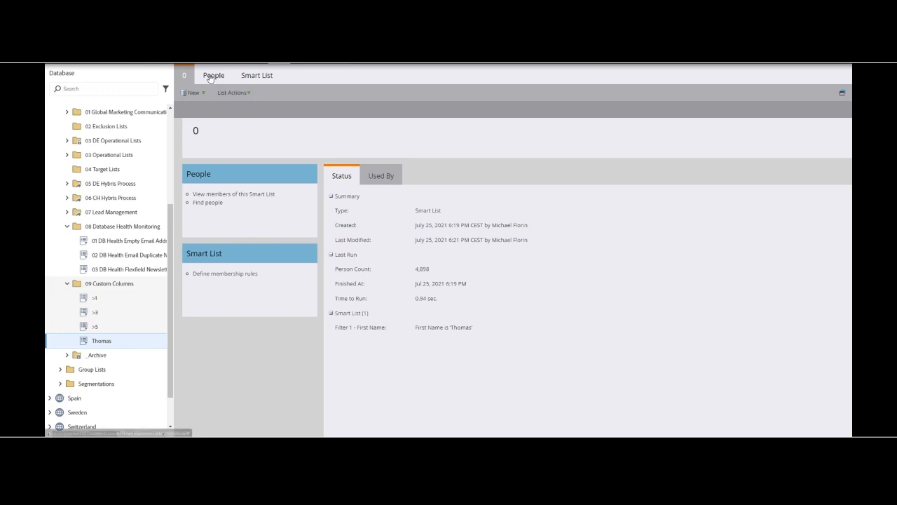
{"action": "left_click", "coordinate": [258, 75]}
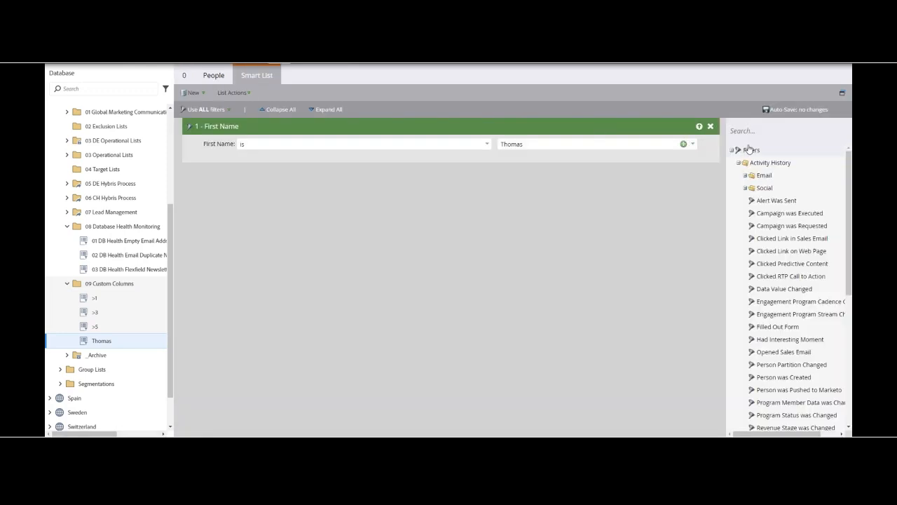
Step: Replace the First Name filter in the "0" Smart List with the Not Was Sent Email filter
{"action": "left_click", "coordinate": [769, 132]}
{"action": "type", "text": "not was sent"}
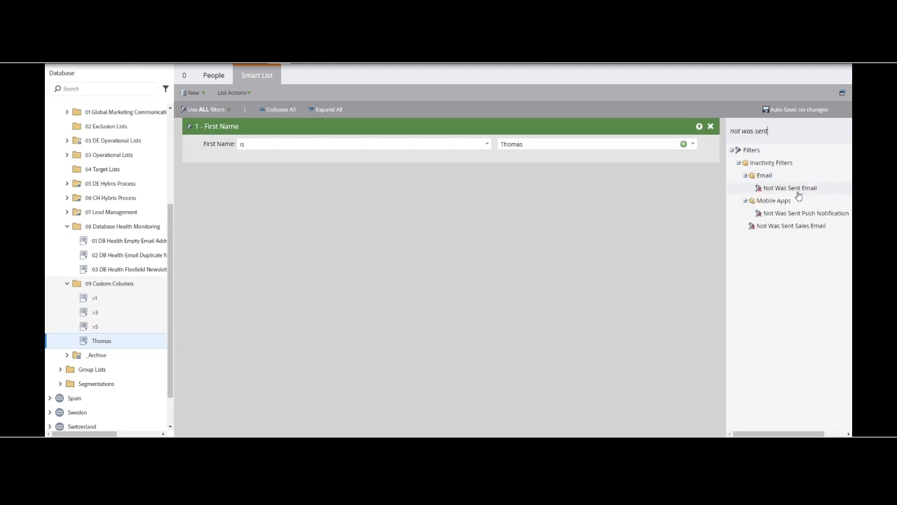
{"action": "left_click_drag", "start_coordinate": [804, 191], "coordinate": [371, 185]}
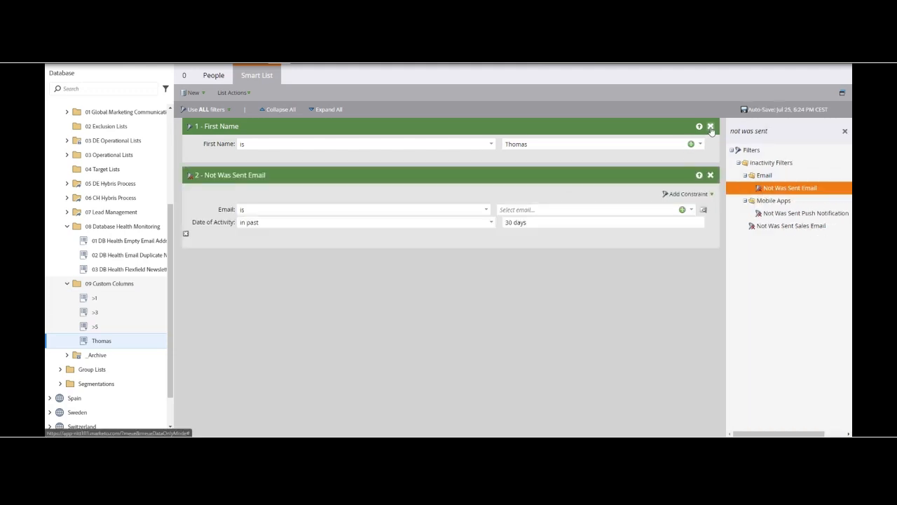
{"action": "left_click", "coordinate": [711, 127]}
{"action": "left_click", "coordinate": [583, 303]}
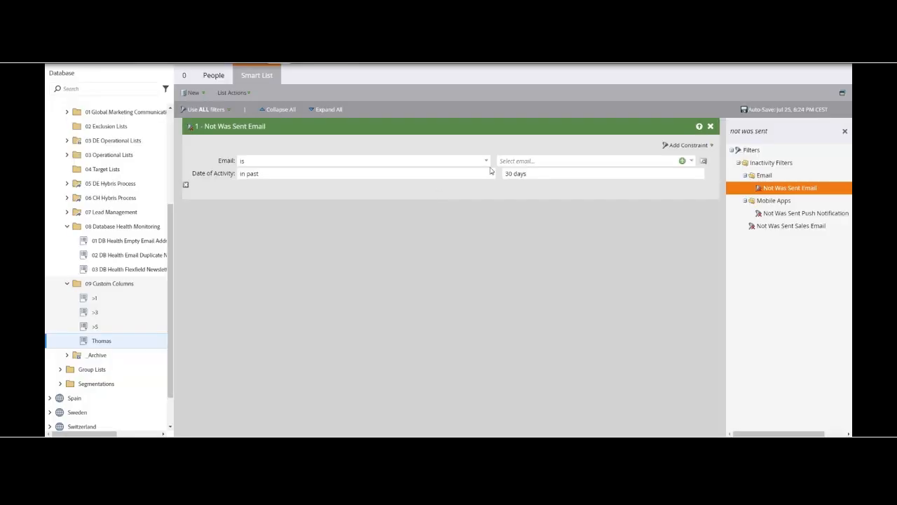
Step: Set the Not Was Sent Email filter's Email to "is any" and its Date of Activity to in past 90 days
{"action": "left_click", "coordinate": [486, 160]}
{"action": "left_click", "coordinate": [281, 244]}
{"action": "left_click", "coordinate": [502, 176]}
{"action": "type", "text": "9"}
{"action": "left_click", "coordinate": [477, 258]}
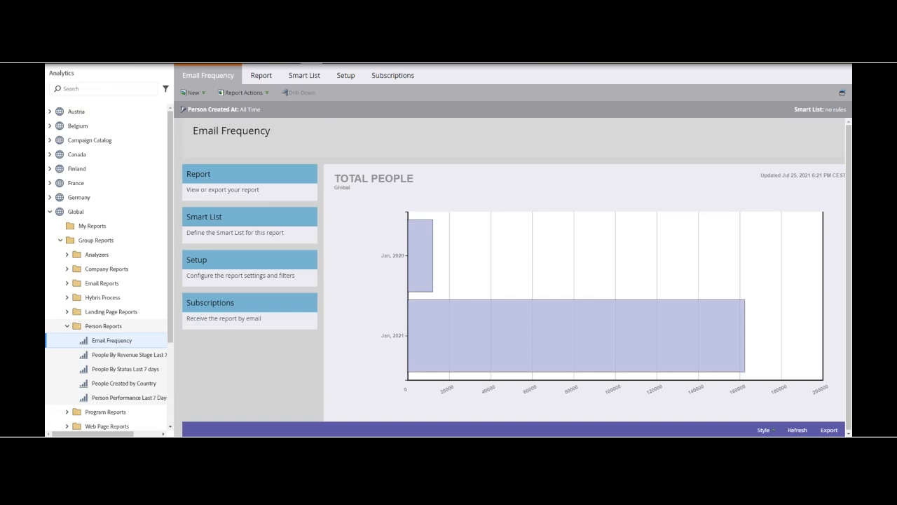
Step: In the Email Frequency report setup, replace the selected custom Smart List columns with >5, >3 and >1
{"action": "left_click", "coordinate": [300, 76]}
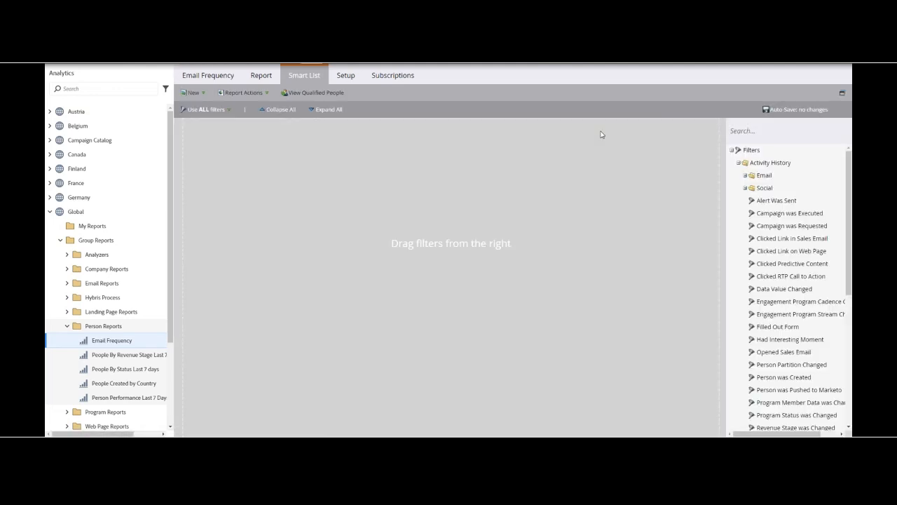
{"action": "left_click", "coordinate": [796, 132]}
{"action": "left_click", "coordinate": [343, 76]}
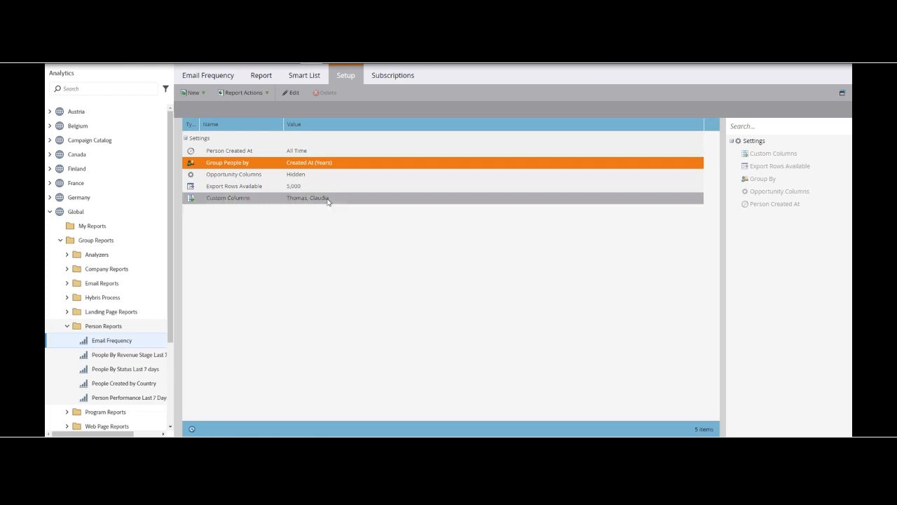
{"action": "double_click", "coordinate": [327, 201]}
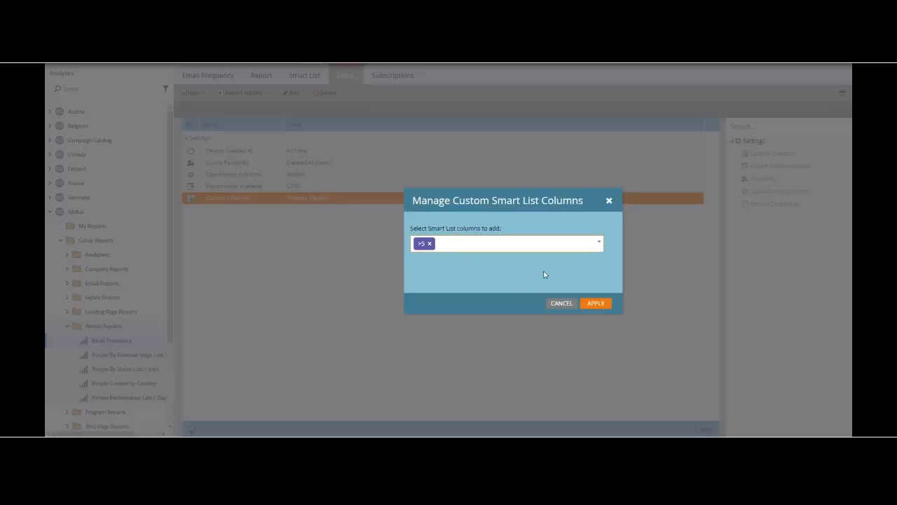
{"action": "left_click", "coordinate": [448, 267]}
{"action": "type", "text": ">1"}
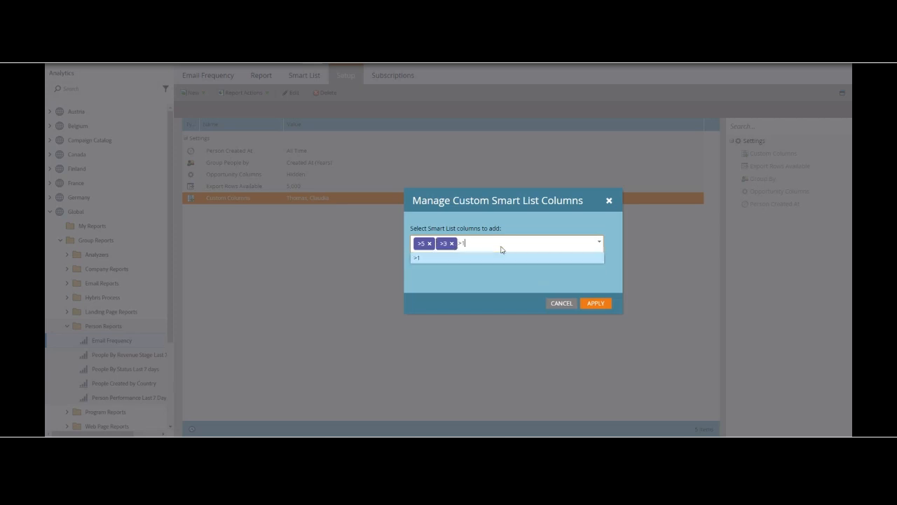
{"action": "left_click", "coordinate": [431, 258]}
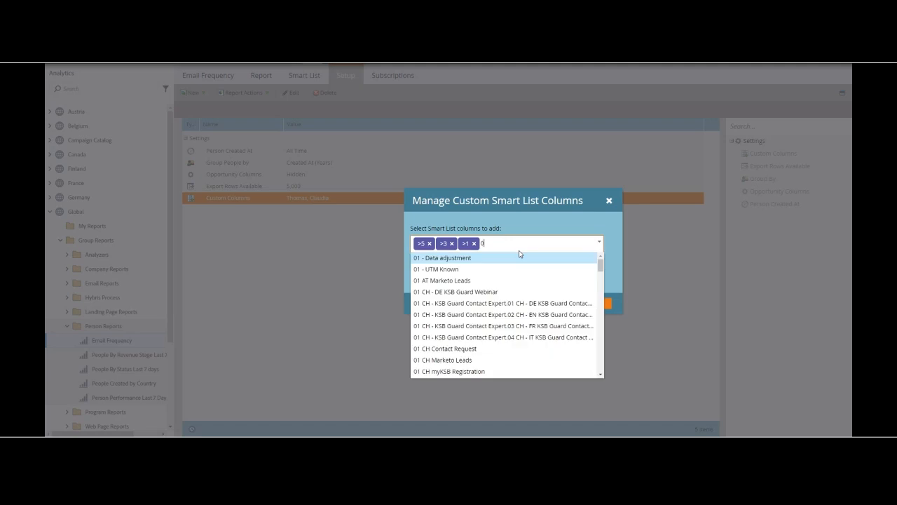
Step: Look for the "0" Smart List among the available custom columns, and apply the column selection
{"action": "scroll", "coordinate": [520, 280], "scroll_direction": "down", "scroll_amount": 10}
{"action": "left_click", "coordinate": [545, 218]}
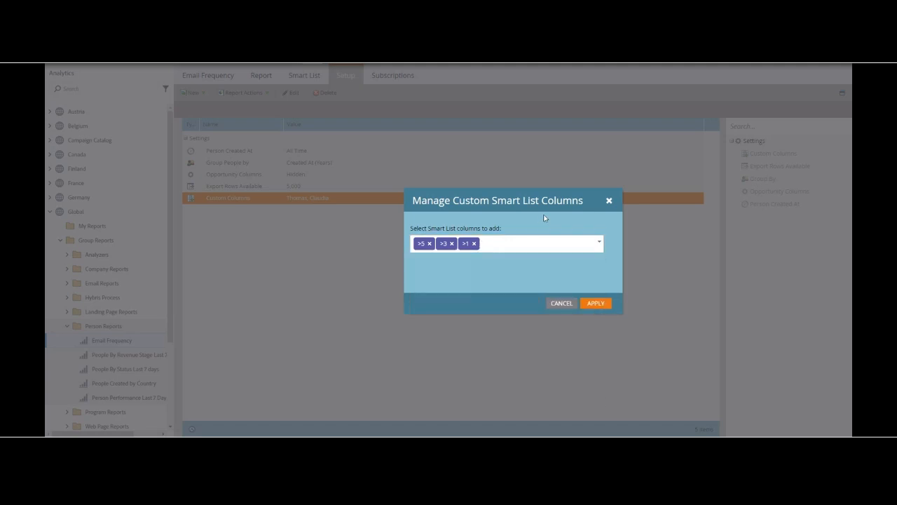
{"action": "left_click", "coordinate": [519, 246]}
{"action": "type", "text": "0"}
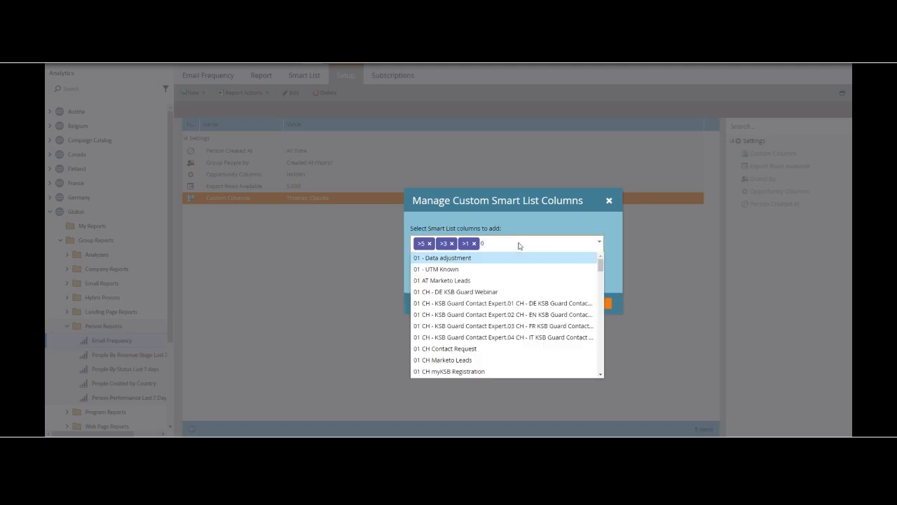
{"action": "left_click_drag", "start_coordinate": [601, 265], "coordinate": [583, 197]}
{"action": "left_click", "coordinate": [551, 228]}
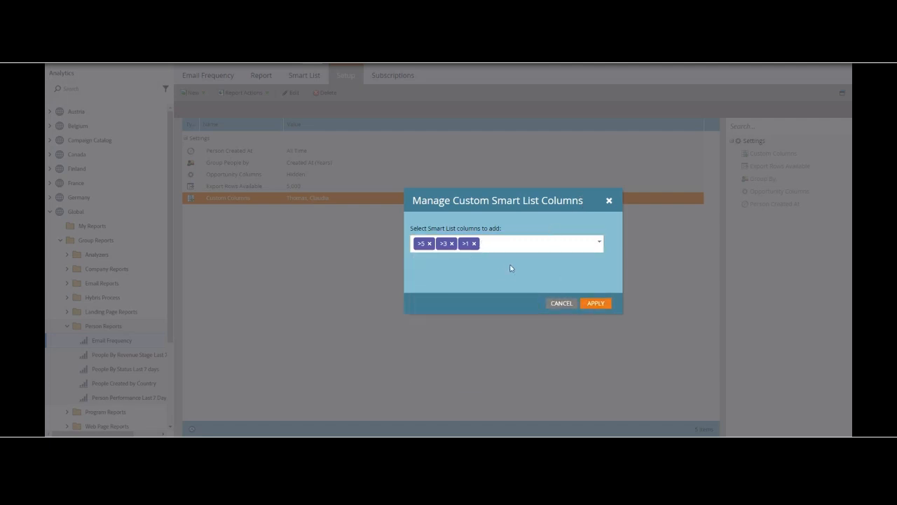
{"action": "left_click", "coordinate": [596, 303]}
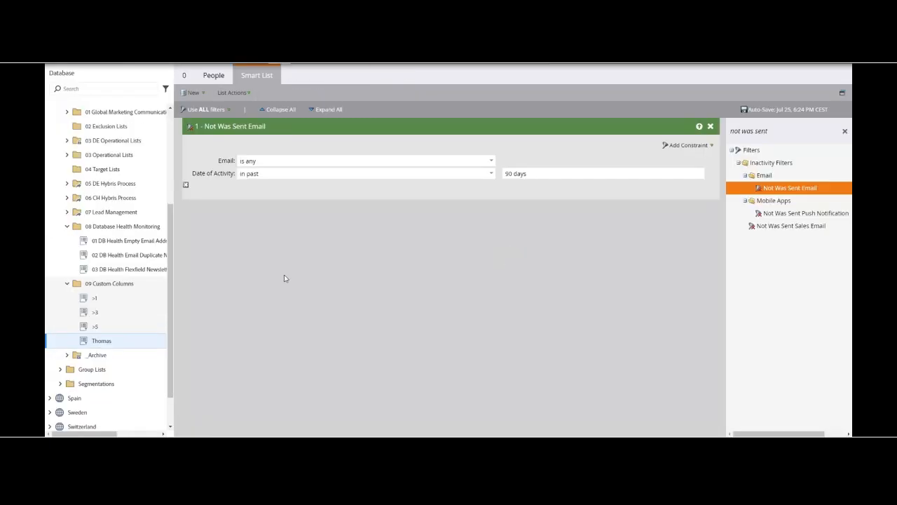
Step: Reload the database and try to rename the Not Was Sent Email Smart List in 09 Custom Columns as "0"
{"action": "key", "text": "F5"}
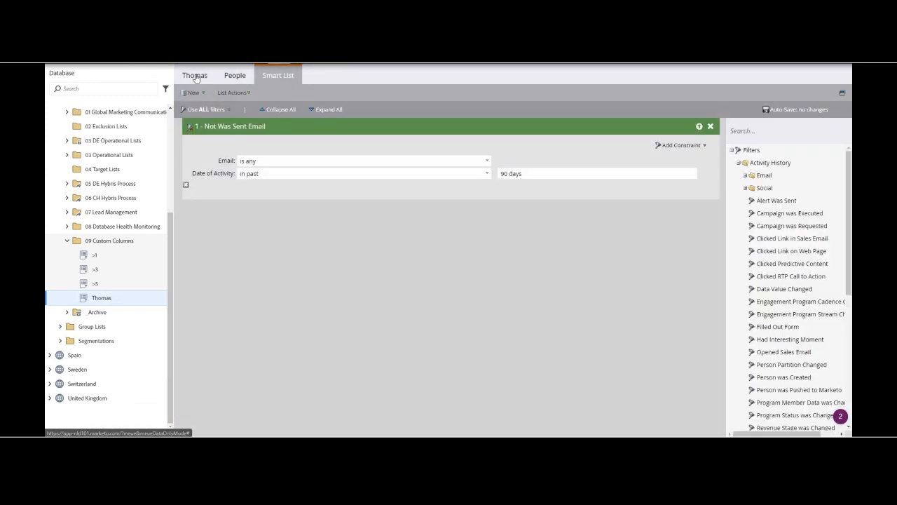
{"action": "left_click", "coordinate": [195, 75]}
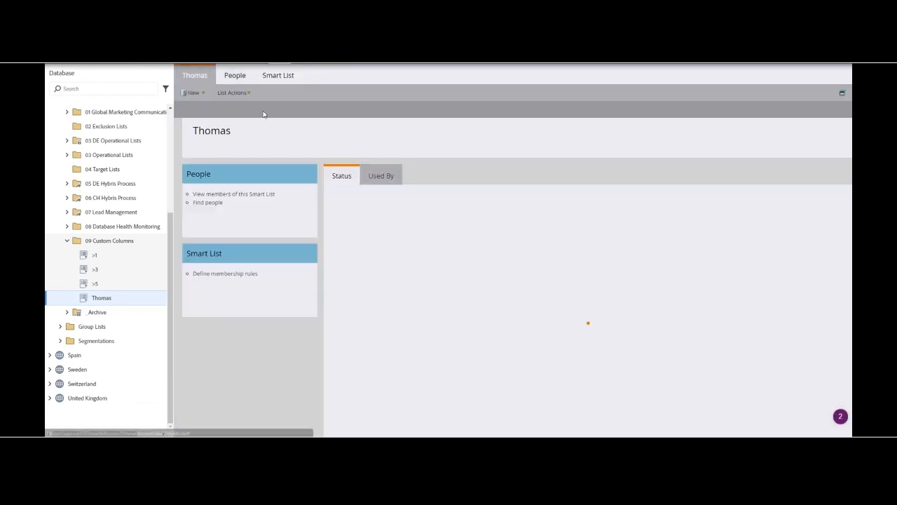
{"action": "left_click", "coordinate": [230, 131]}
{"action": "key", "text": "ctrl+a"}
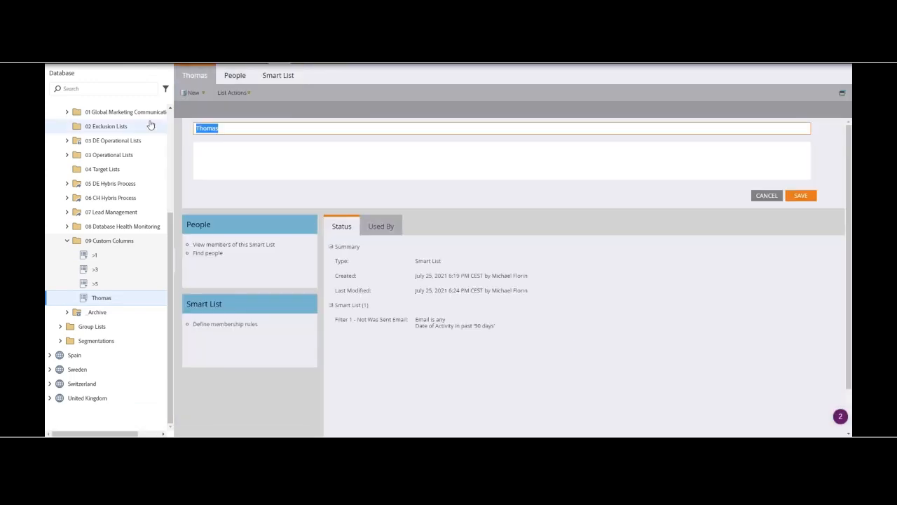
{"action": "type", "text": "0"}
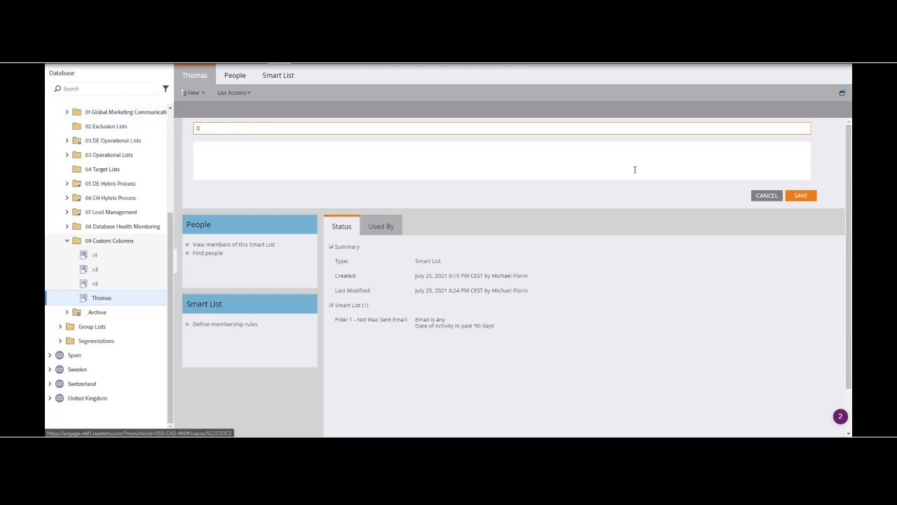
{"action": "left_click", "coordinate": [806, 195]}
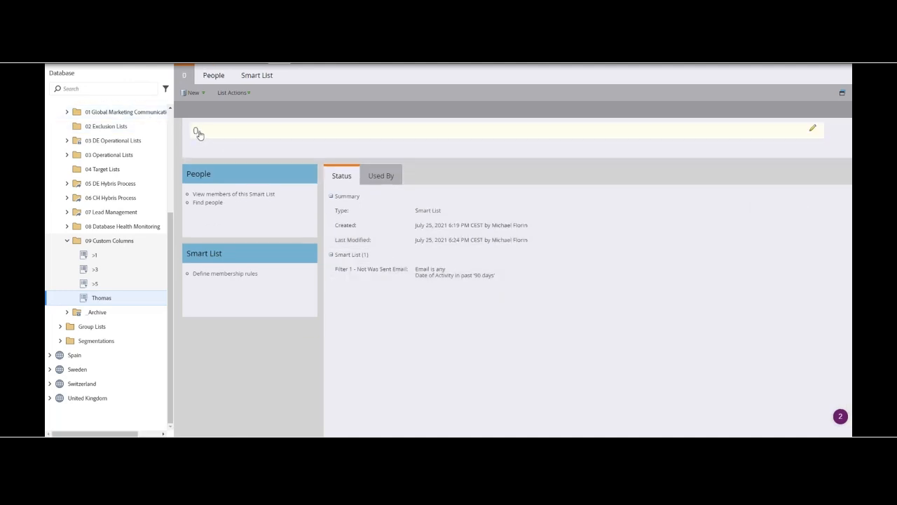
Step: Rename the Not Was Sent Email Smart List in 09 Custom Columns as "=0"
{"action": "left_click", "coordinate": [220, 136]}
{"action": "key", "text": "BackSpace"}
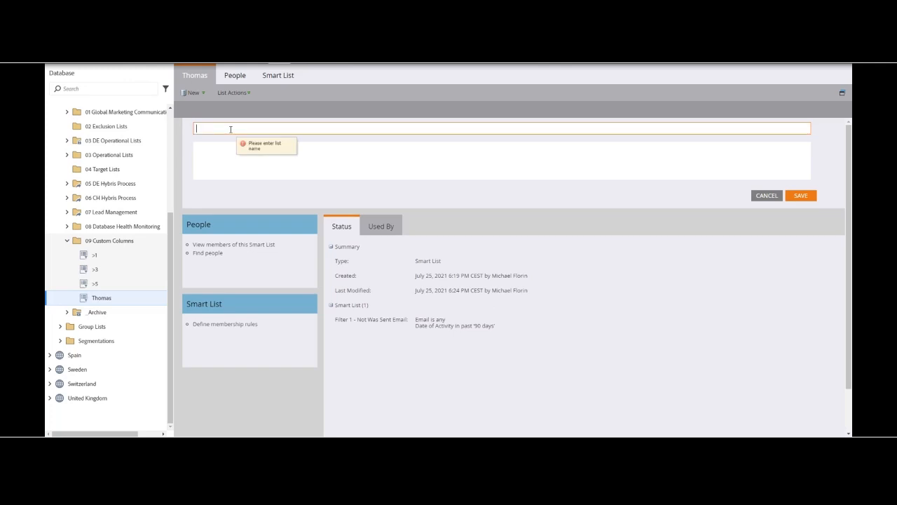
{"action": "type", "text": ">"}
{"action": "type", "text": "<1"}
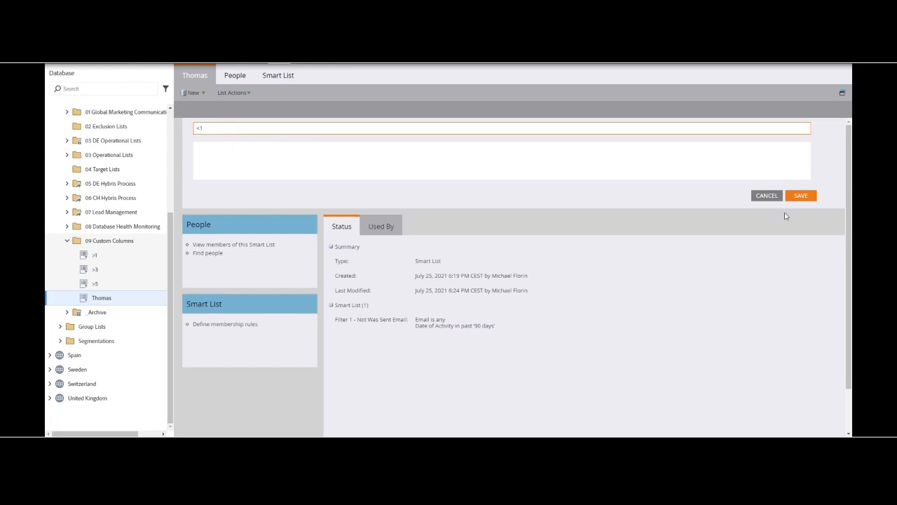
{"action": "left_click_drag", "start_coordinate": [212, 130], "coordinate": [152, 129]}
{"action": "type", "text": "=0"}
{"action": "left_click", "coordinate": [801, 196]}
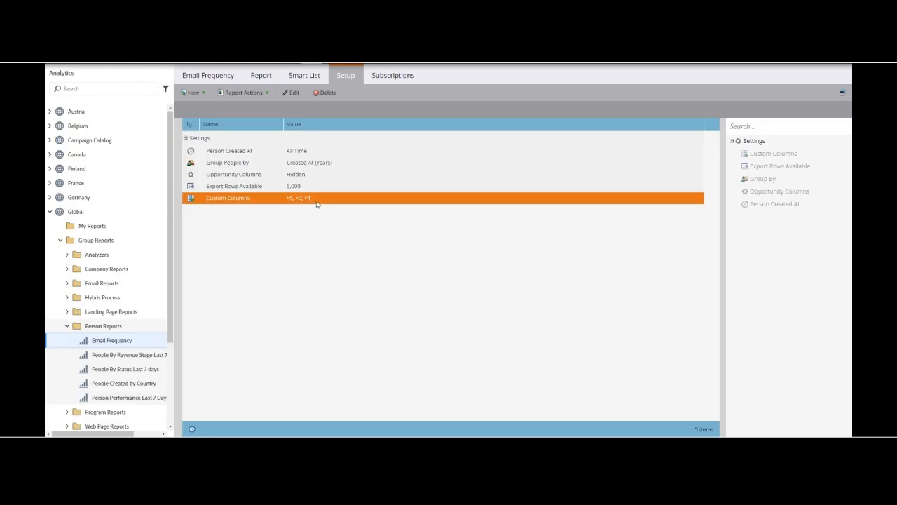
Step: Add the =0 Smart List to the Email Frequency report's custom columns and apply the change
{"action": "double_click", "coordinate": [319, 199]}
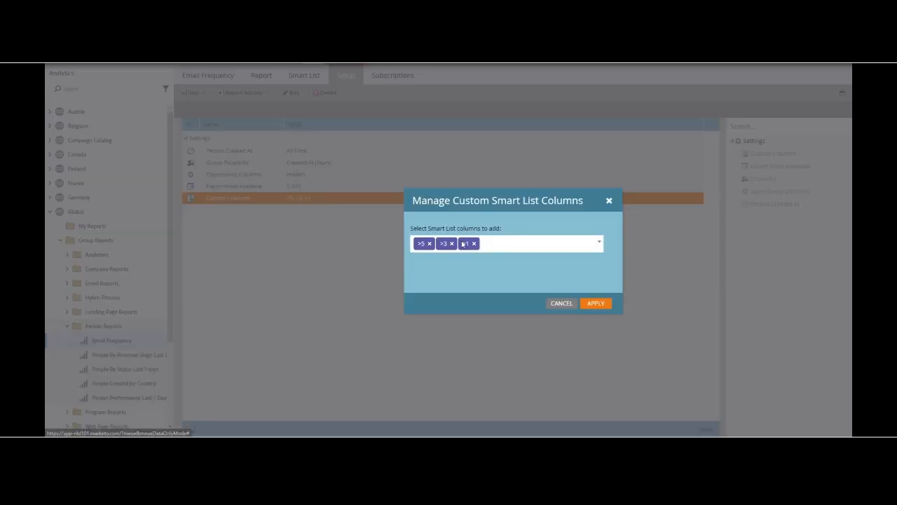
{"action": "left_click", "coordinate": [515, 242]}
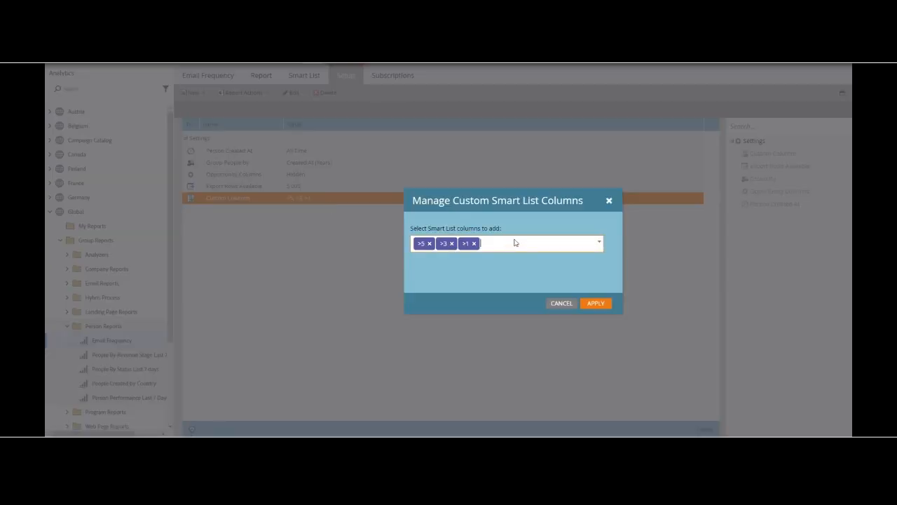
{"action": "left_click", "coordinate": [499, 258]}
{"action": "left_click", "coordinate": [596, 304]}
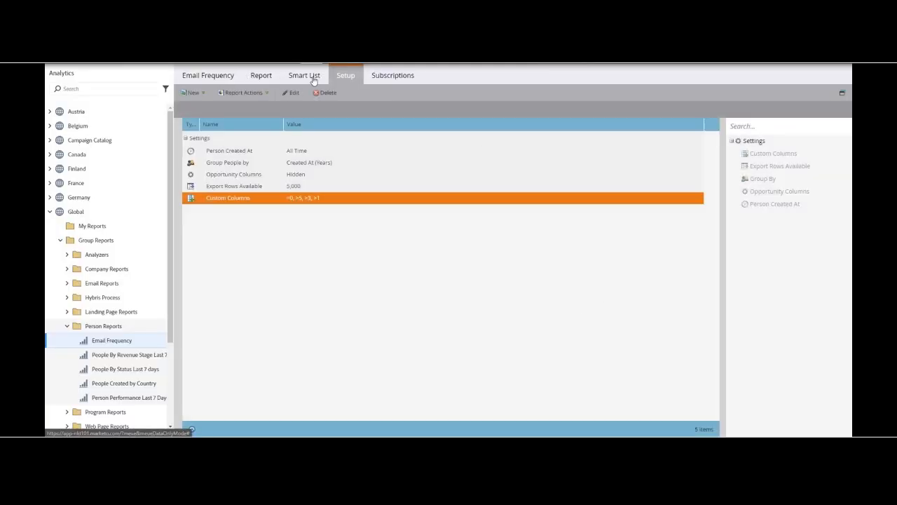
Step: Open the Email Frequency report and reorder its columns to Created At, Total People, >5, >3, >1, =0
{"action": "left_click", "coordinate": [258, 75]}
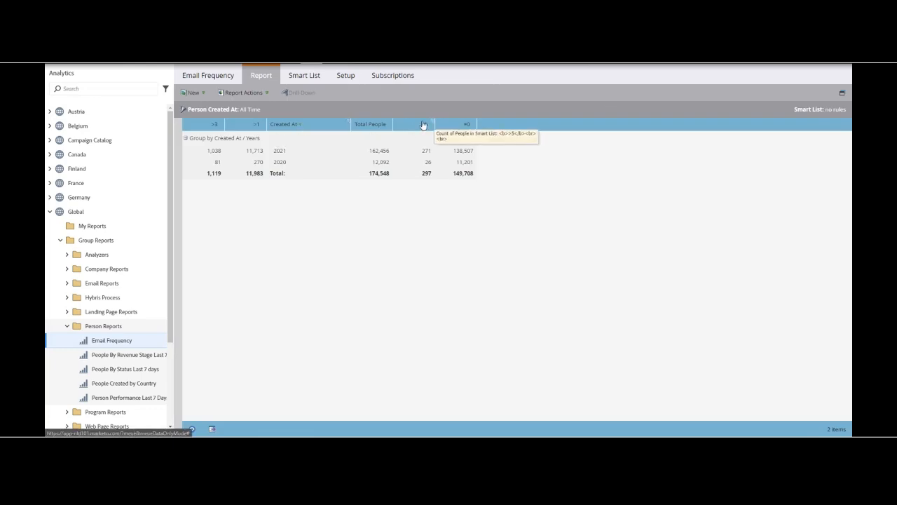
{"action": "left_click_drag", "start_coordinate": [196, 128], "coordinate": [437, 131]}
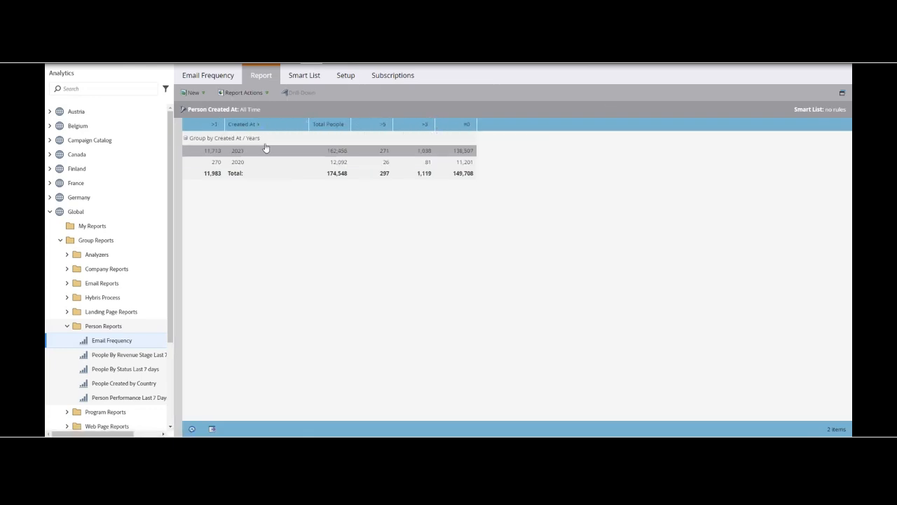
{"action": "left_click_drag", "start_coordinate": [203, 128], "coordinate": [440, 129]}
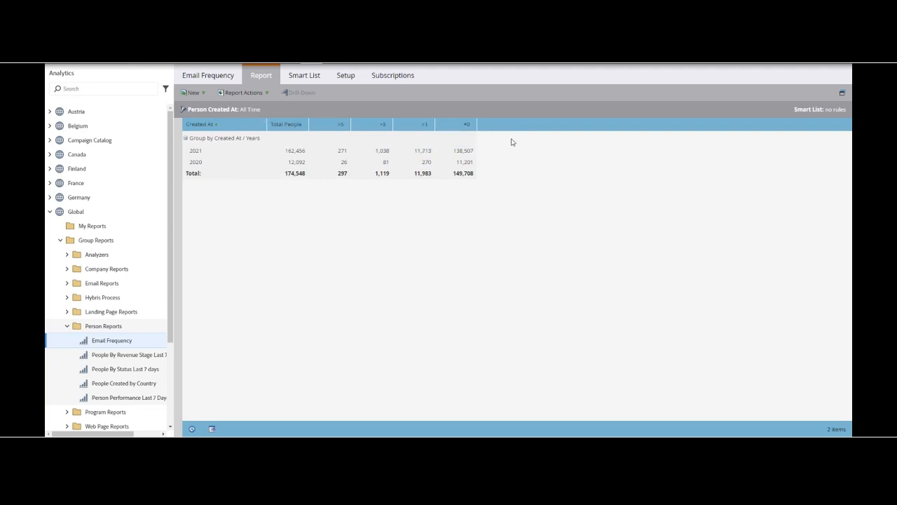
{"action": "left_click", "coordinate": [288, 127]}
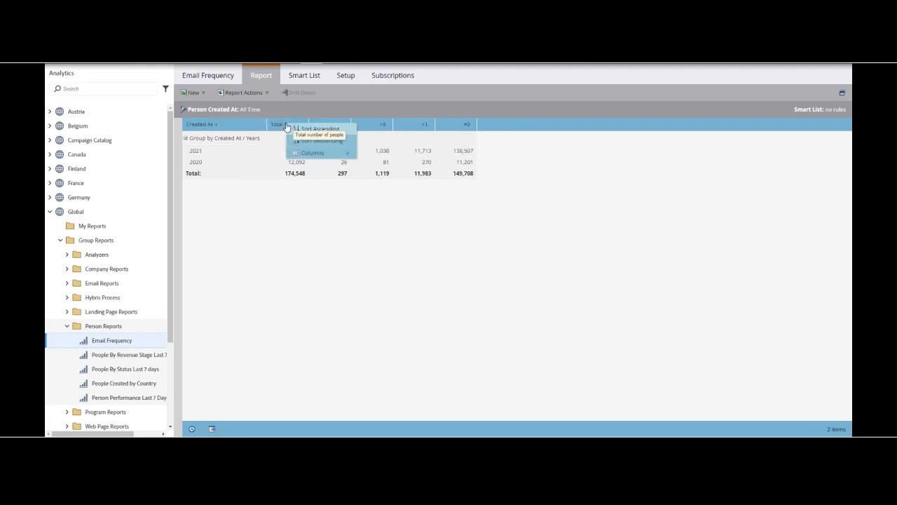
{"action": "left_click", "coordinate": [328, 237]}
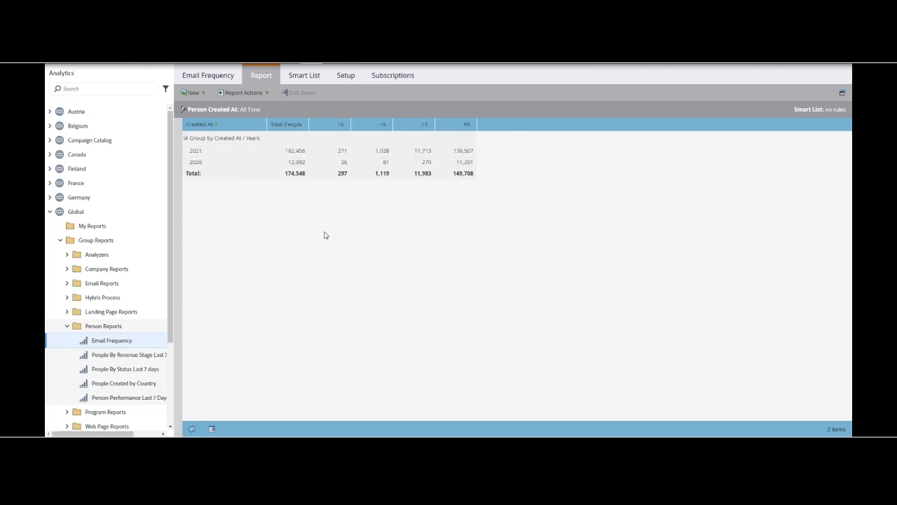